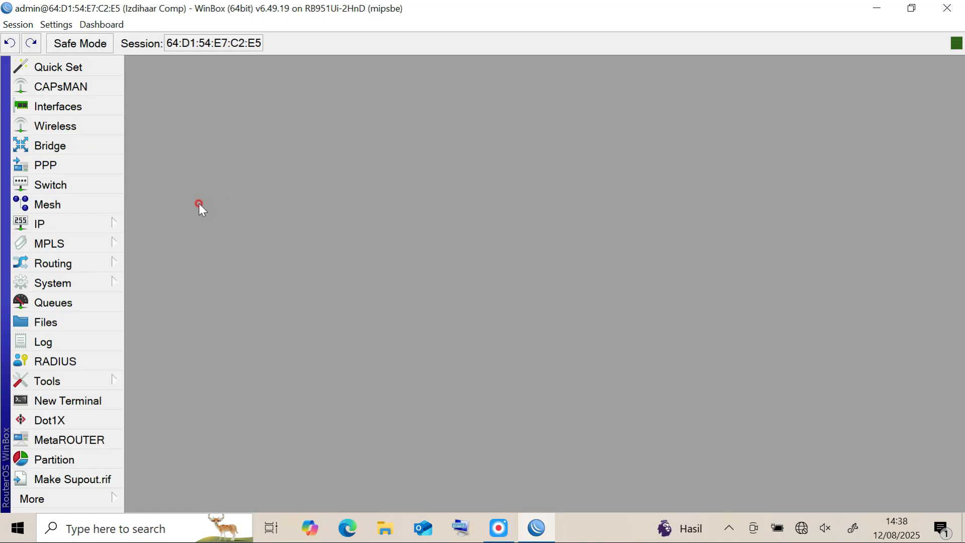
Add the IP address 12.12.12.1/24 to the ether2-Admin interface.
left_click(96, 224)
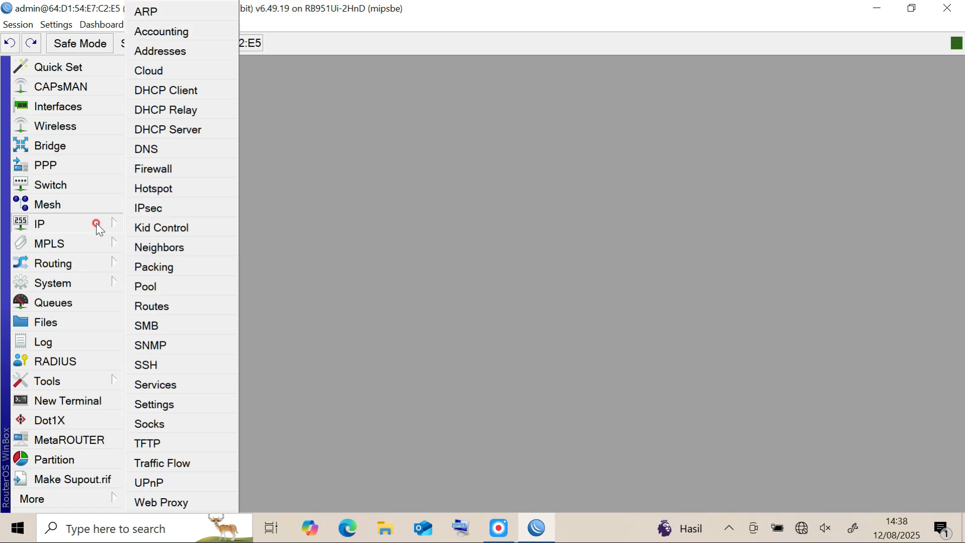
left_click(164, 51)
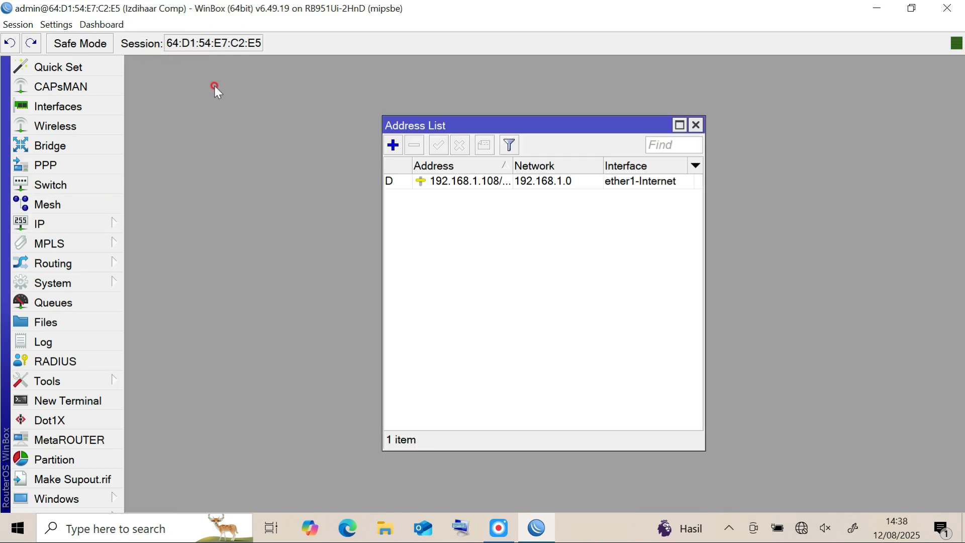
left_click(392, 145)
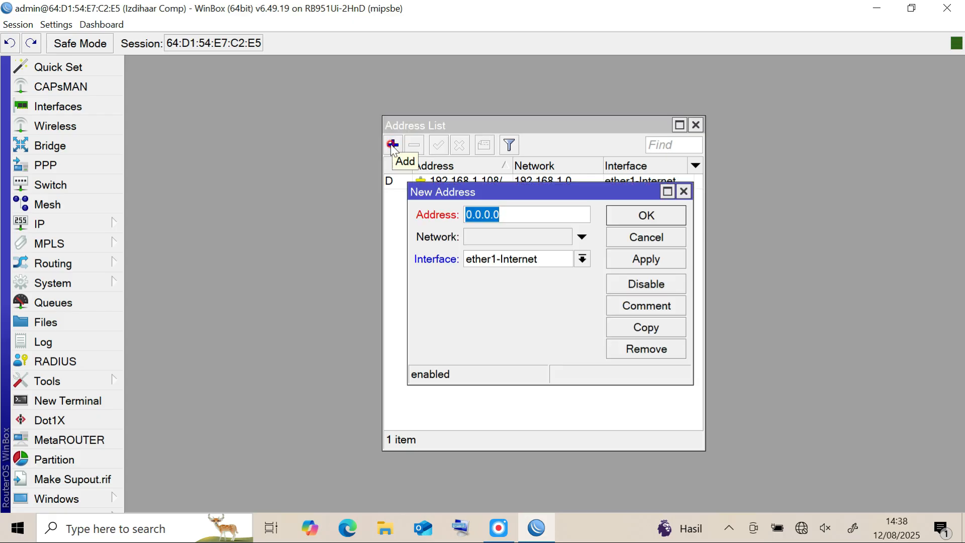
type("12.12")
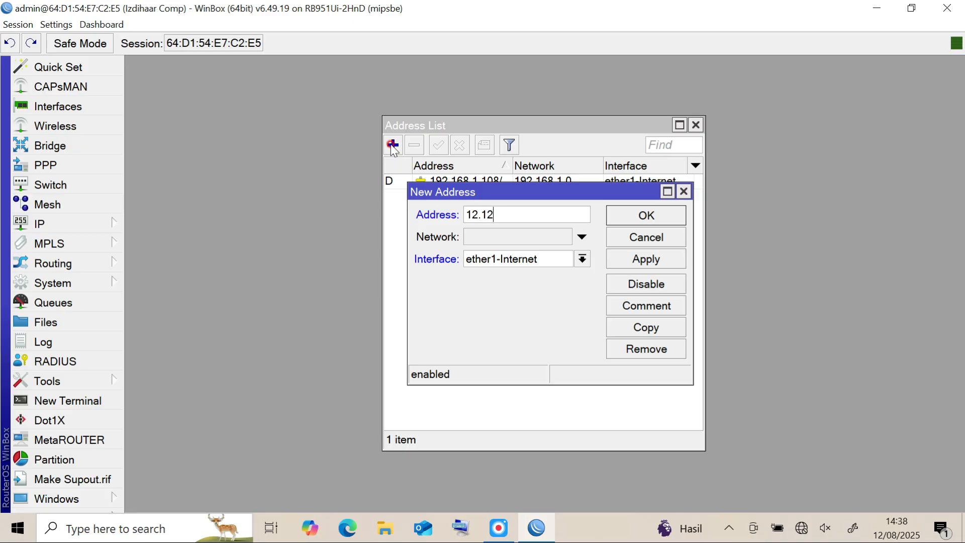
type(".12.1/24")
left_click(539, 259)
left_click(525, 289)
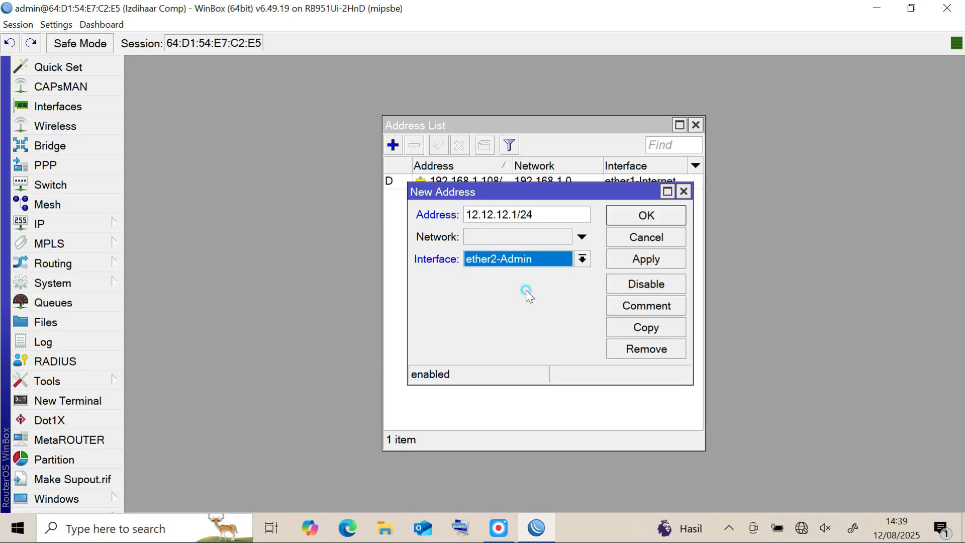
left_click(650, 260)
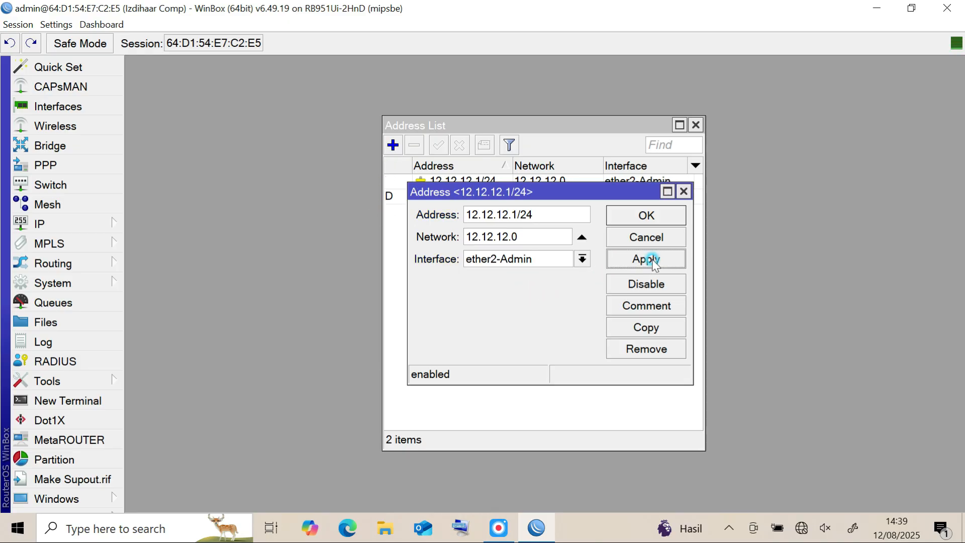
left_click(655, 221)
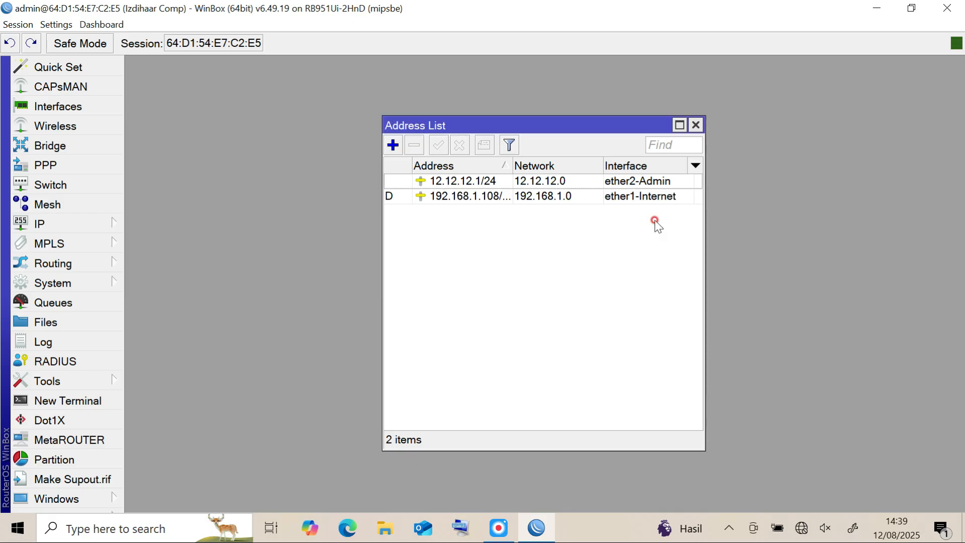
Add the IP address 100.100.100.1/24 to the ether3-Client interface.
left_click(394, 146)
type("100.100")
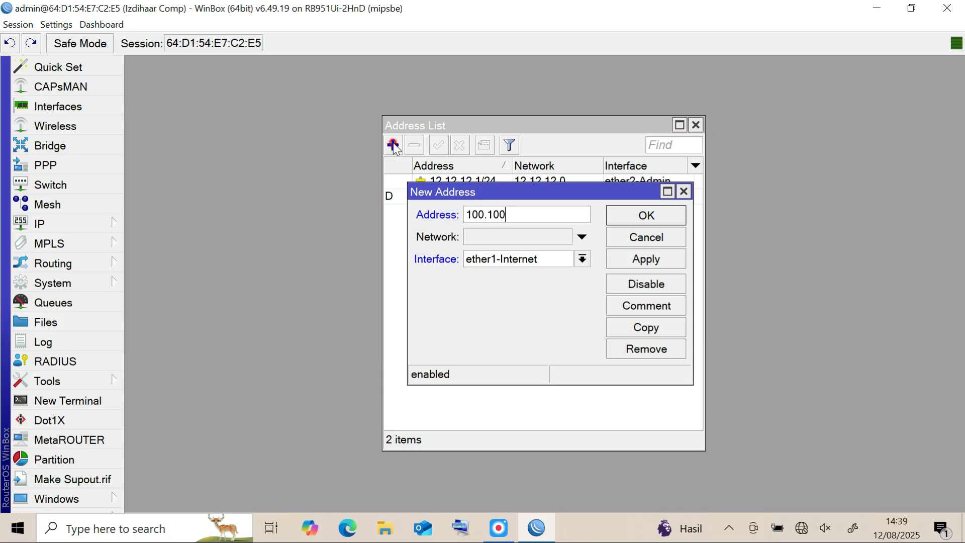
type(".100.1/24")
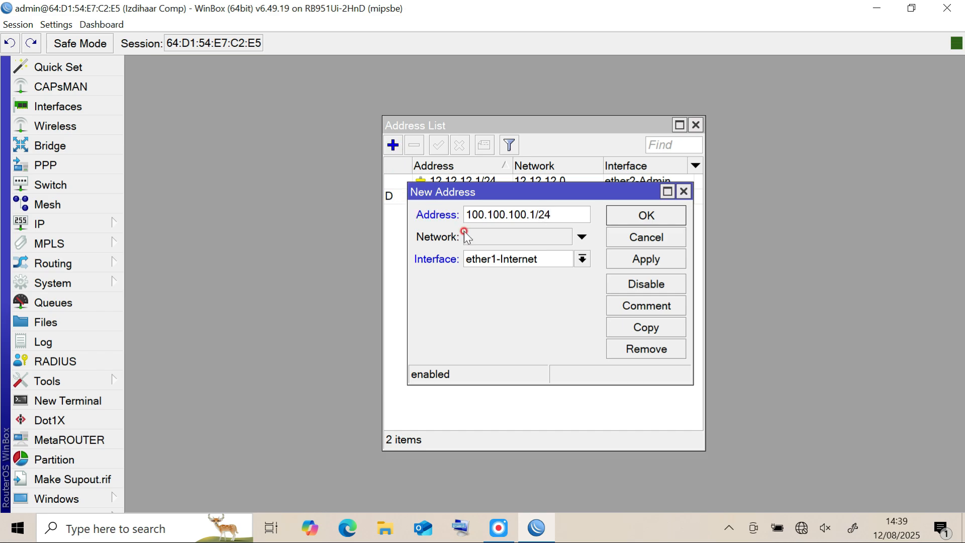
left_click(484, 258)
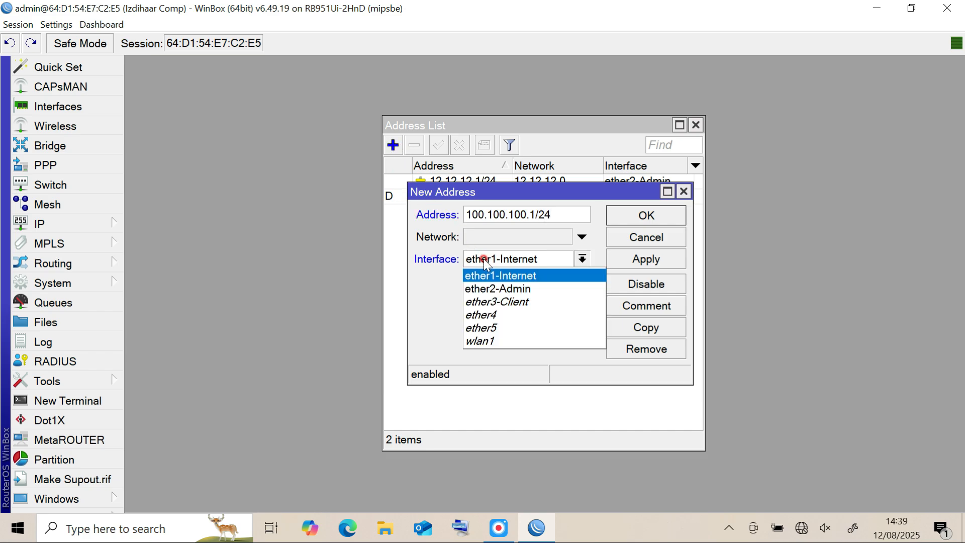
left_click(494, 303)
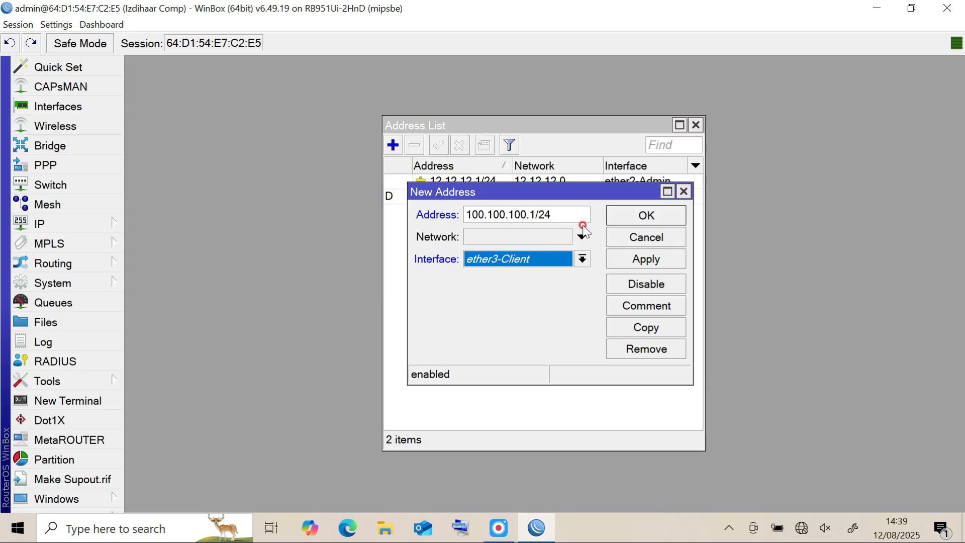
left_click(653, 259)
left_click(656, 217)
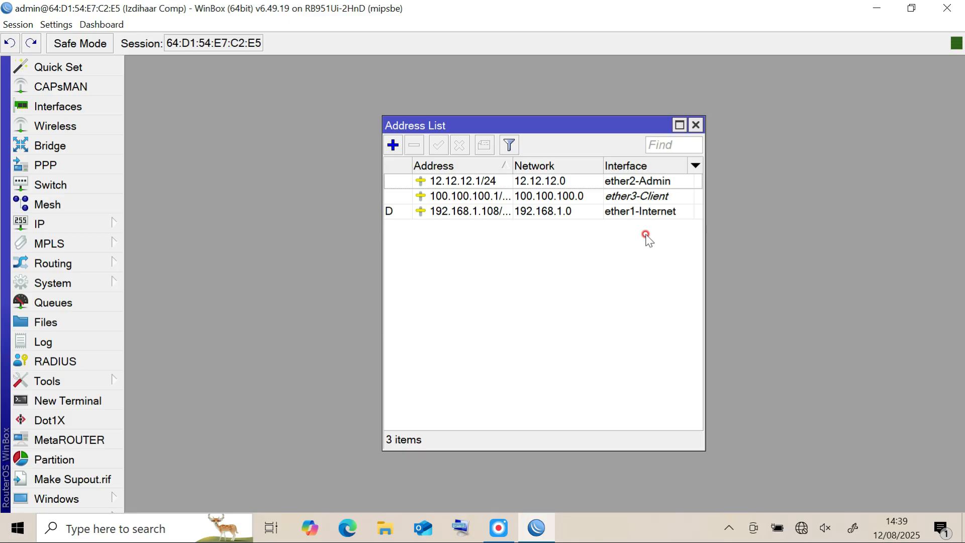
Start the DHCP server setup on ether3-Client, accepting address space 100.100.100.0/24 and gateway 100.100.100.1.
left_click(91, 225)
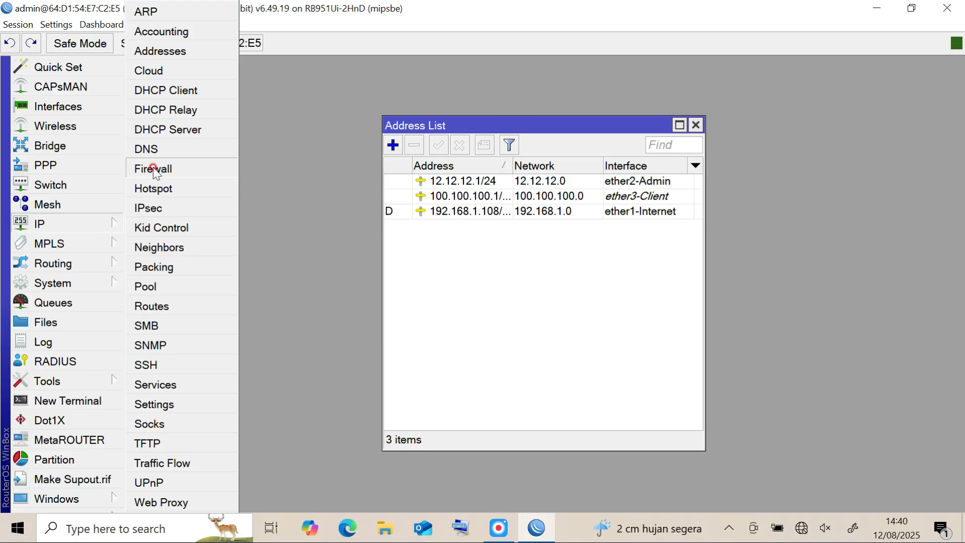
left_click(193, 129)
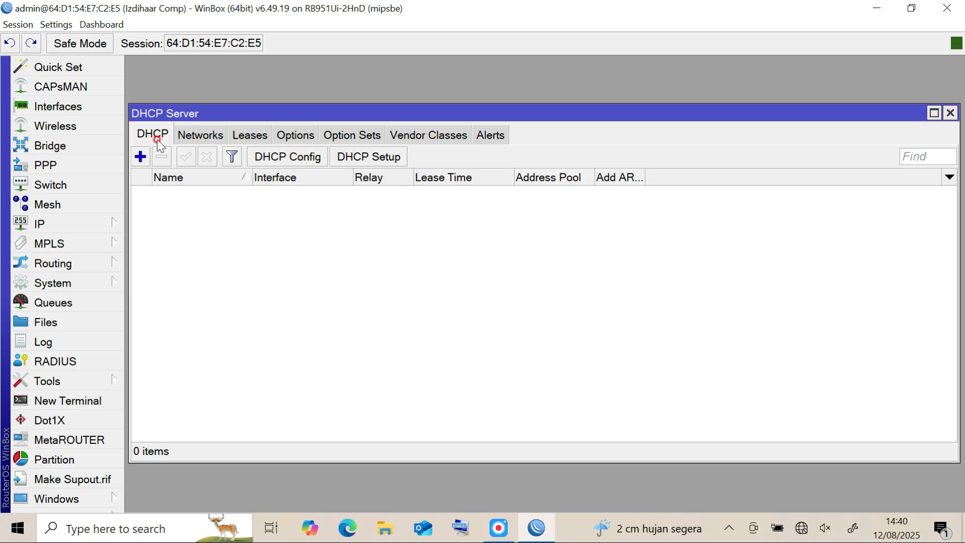
left_click(378, 156)
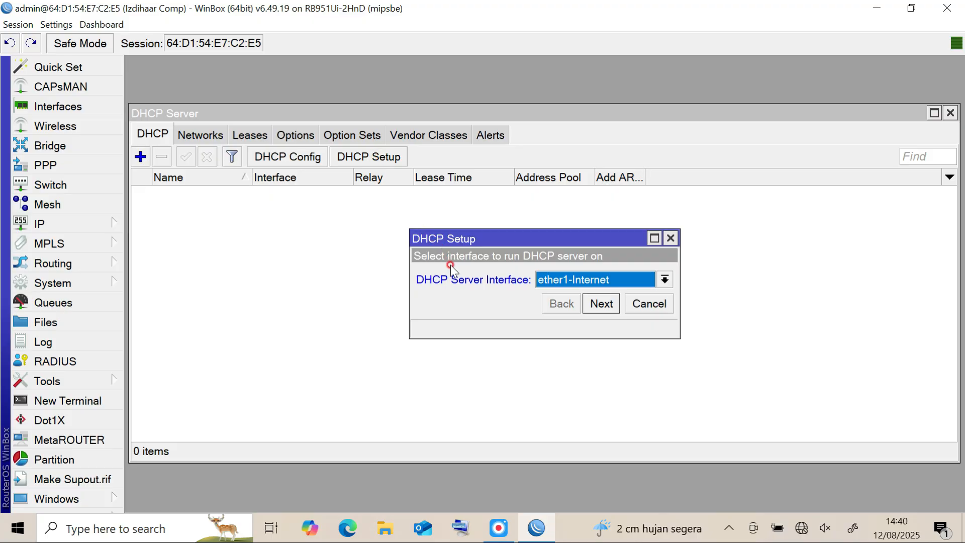
left_click(664, 279)
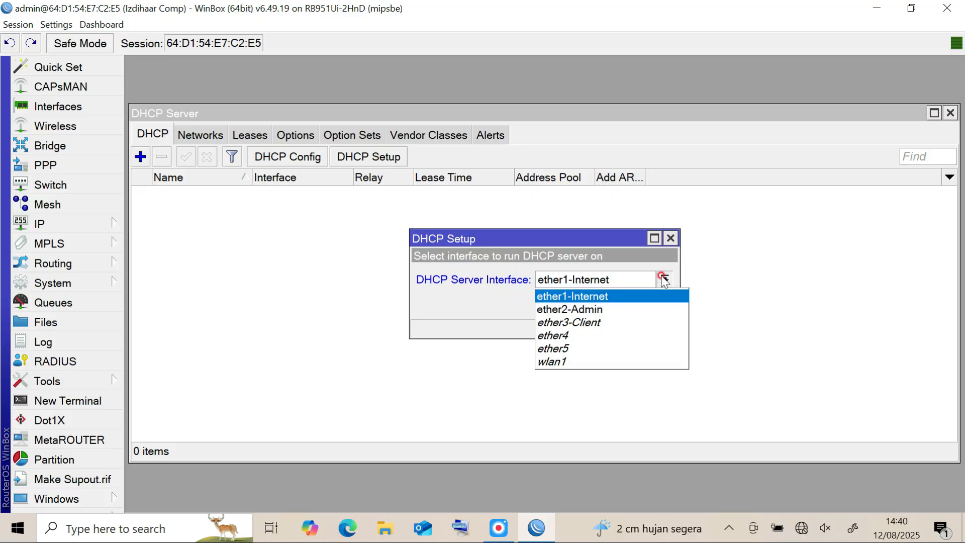
left_click(610, 323)
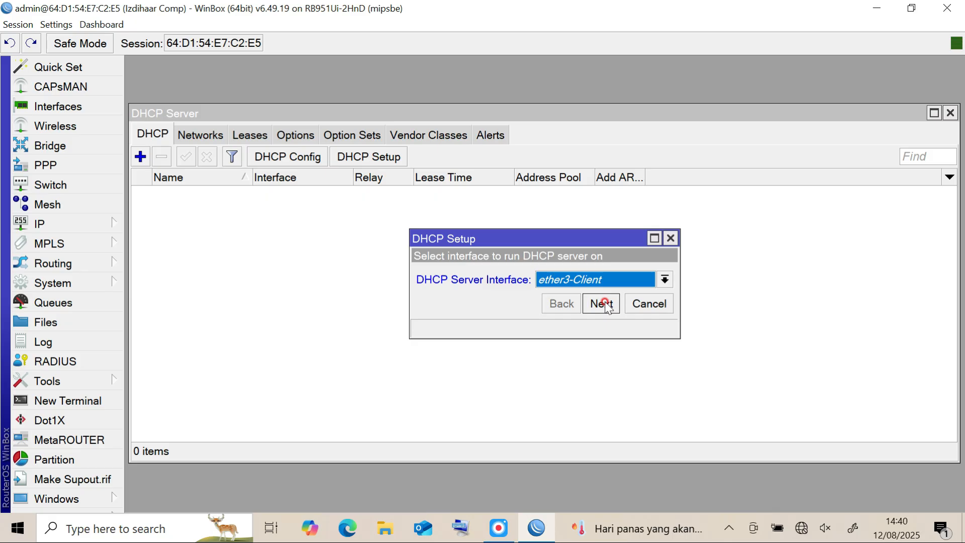
left_click(602, 304)
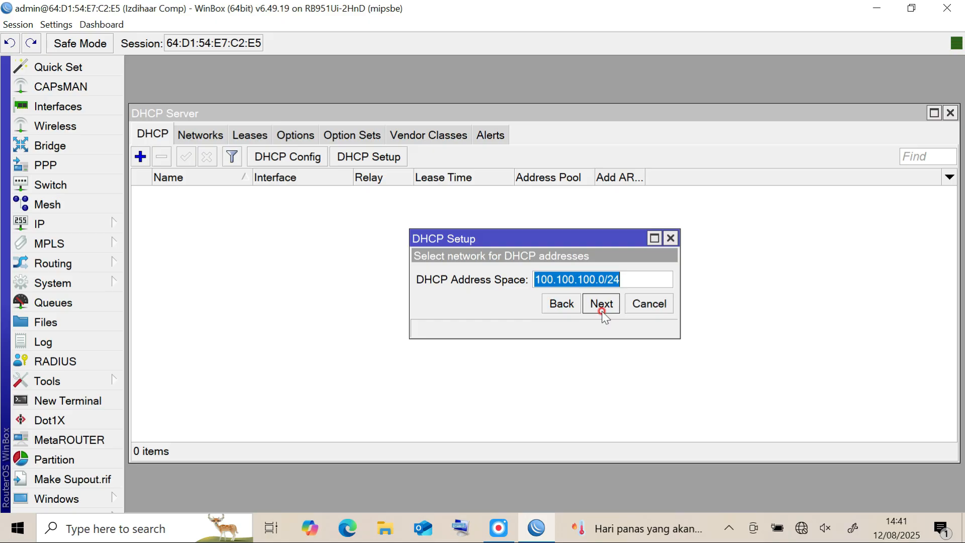
left_click(602, 304)
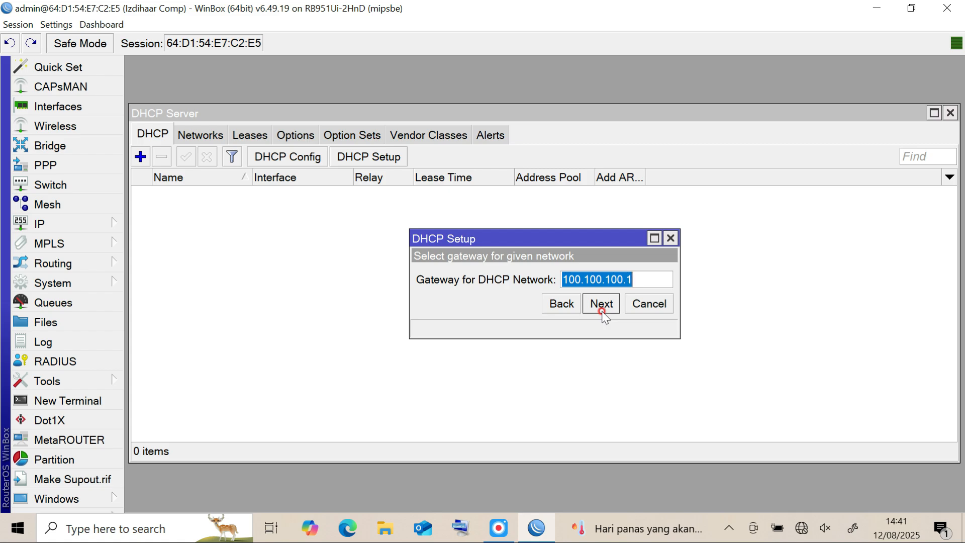
left_click(602, 308)
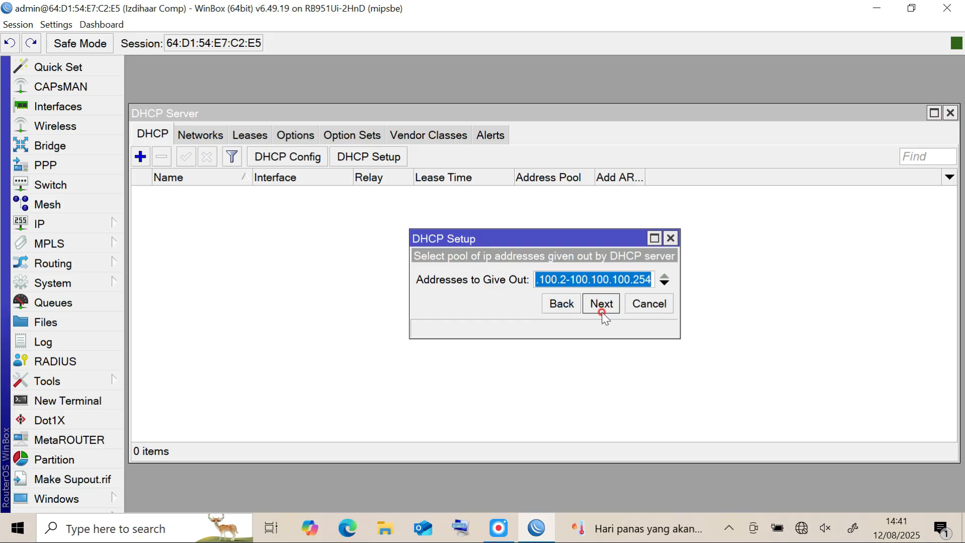
Set the end of the range of addresses to give out to 100.100.100.94.
left_click(568, 278)
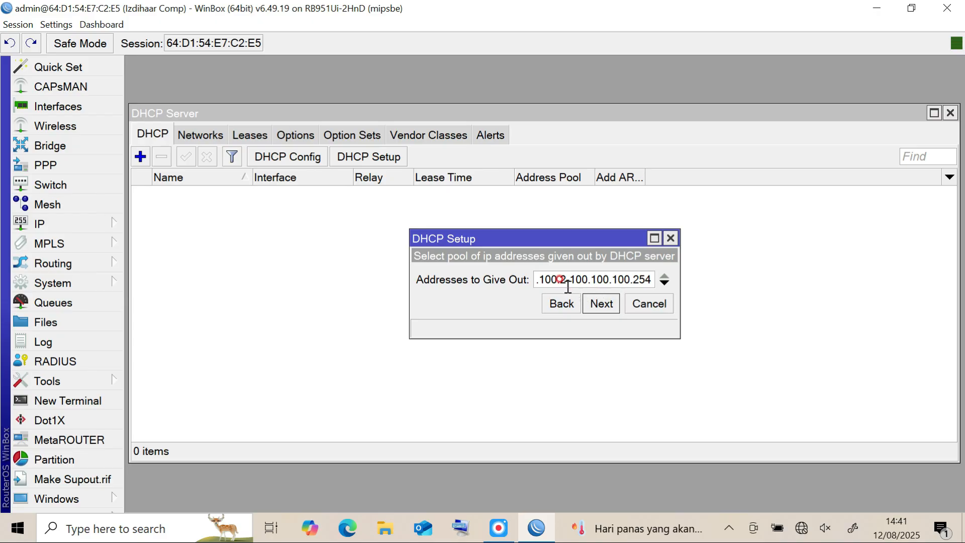
left_click(561, 283)
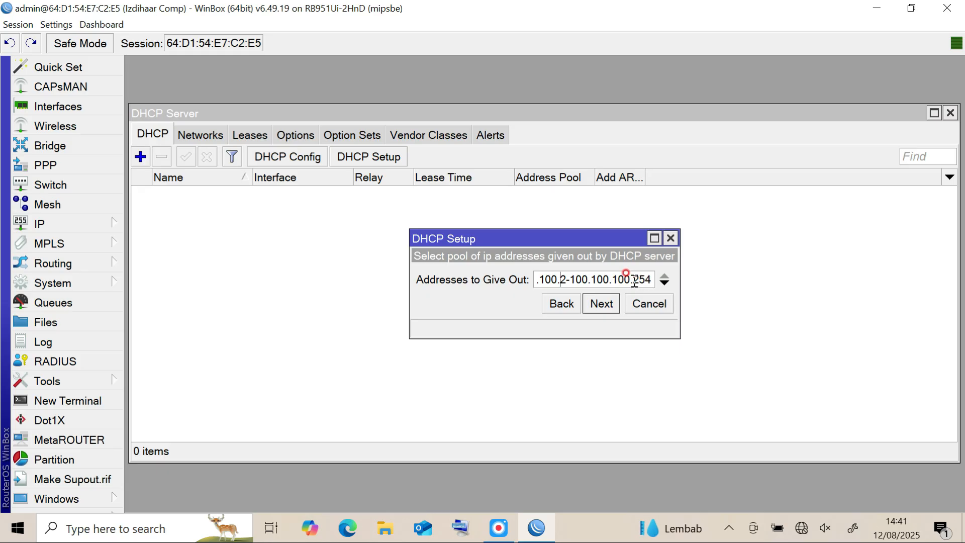
double_click(563, 280)
double_click(642, 280)
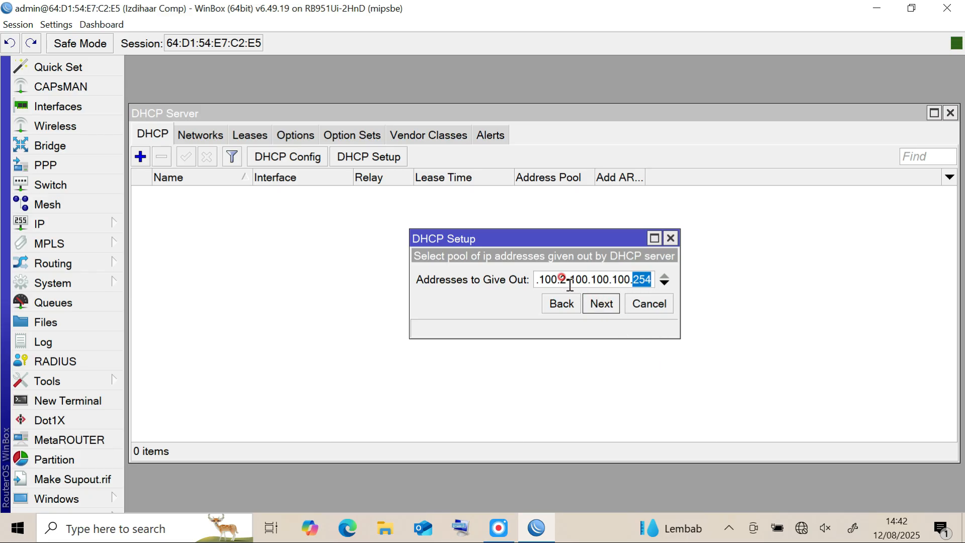
left_click(646, 282)
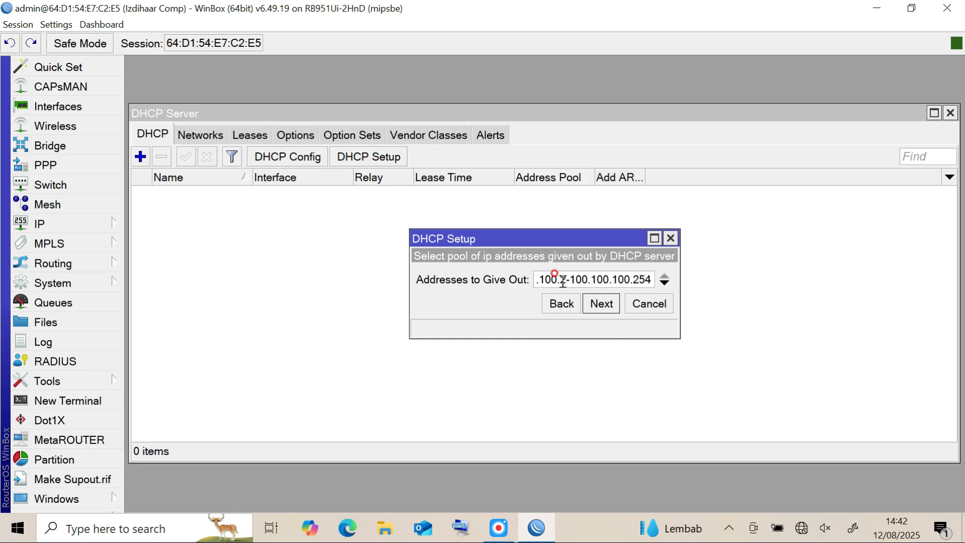
left_click(566, 280)
left_click(656, 287)
key("BackSpace")
type("1")
key("BackSpace")
type("2")
left_click(652, 278)
key("BackSpace")
key("BackSpace")
key("BackSpace")
type("94")
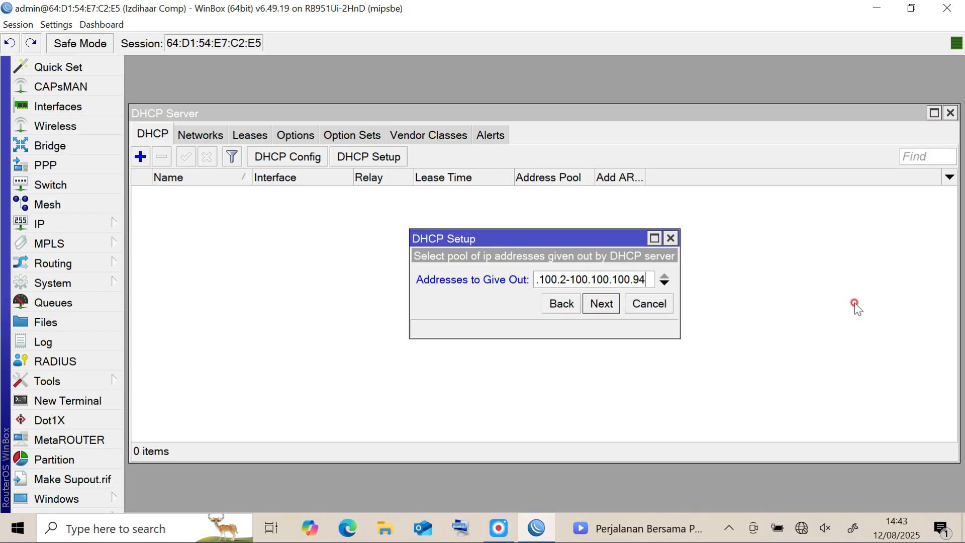
Set the end of the DHCP address range to 100.100.100.81 and continue the setup.
key("BackSpace")
key("BackSpace")
double_click(562, 277)
left_click(643, 279)
type("81")
left_click(601, 304)
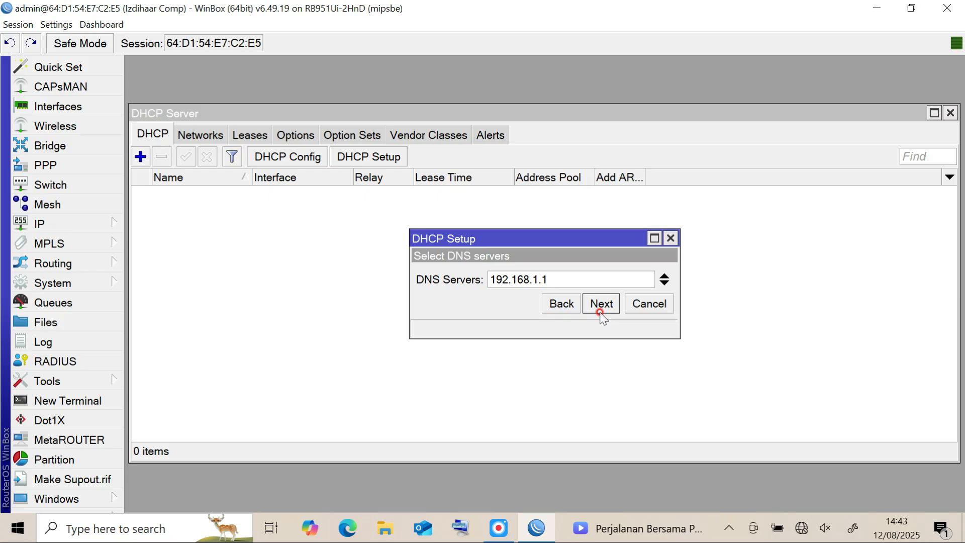
Accept DNS server 192.168.1.1 and lease time 00:10:00, and finish the DHCP setup.
left_click(601, 305)
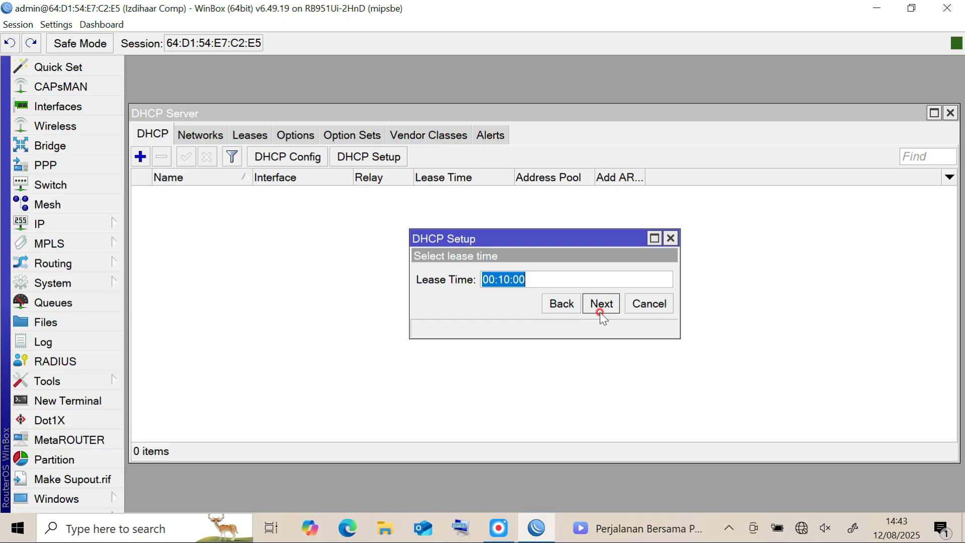
left_click(600, 312)
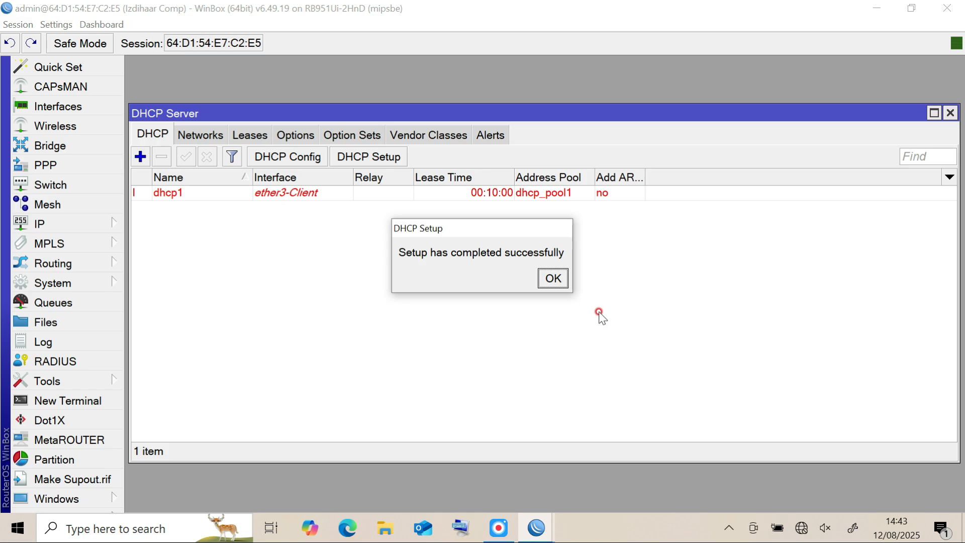
left_click(553, 277)
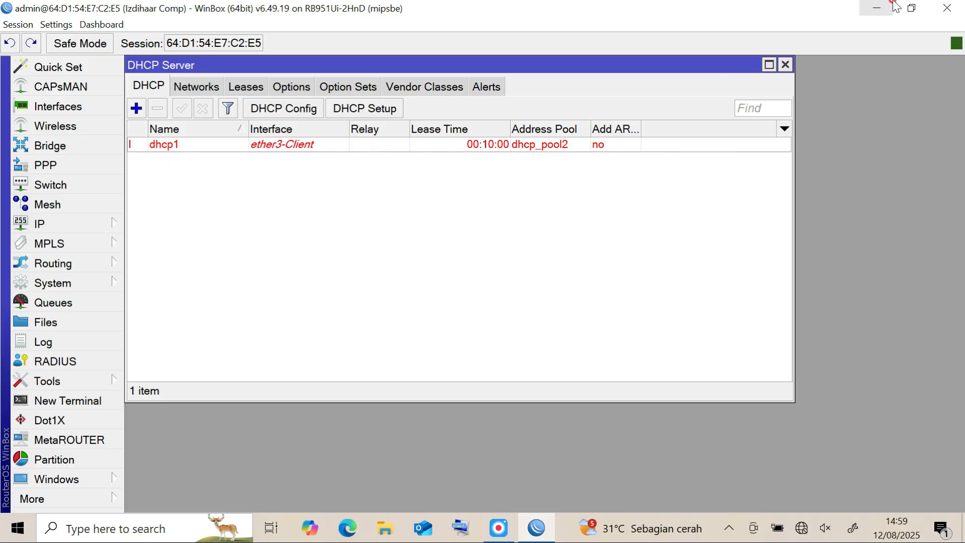
Minimize the WinBox windows and open the Windows Control Panel.
left_click(877, 8)
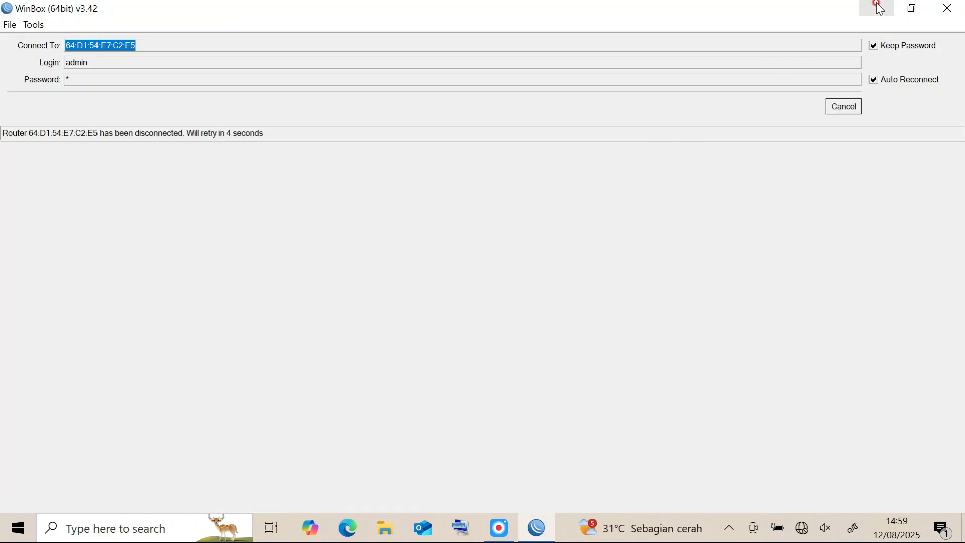
left_click(879, 8)
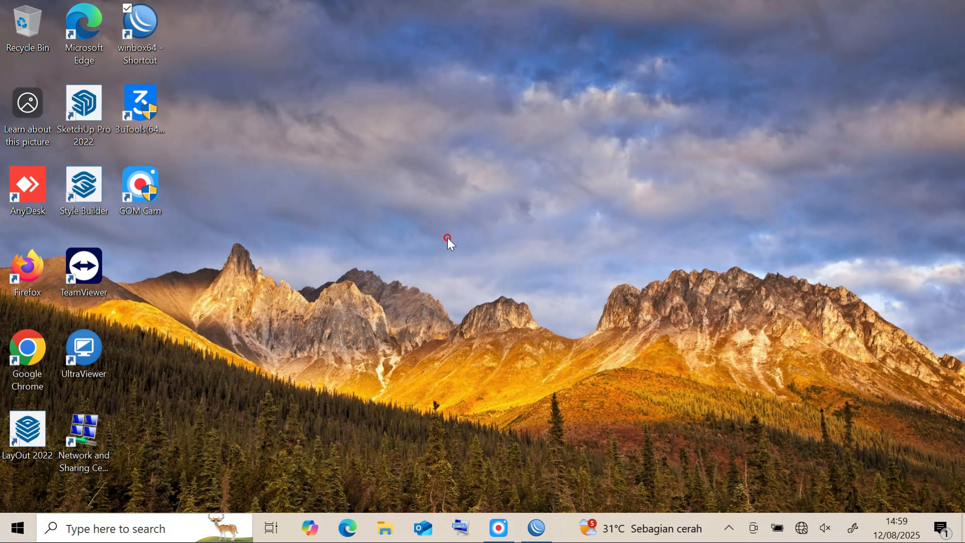
left_click(121, 520)
type("c")
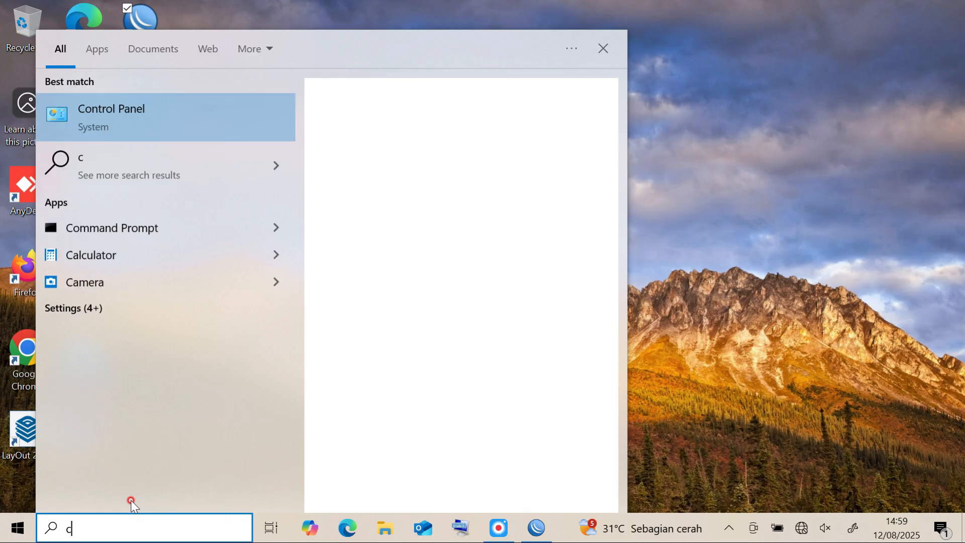
type("o")
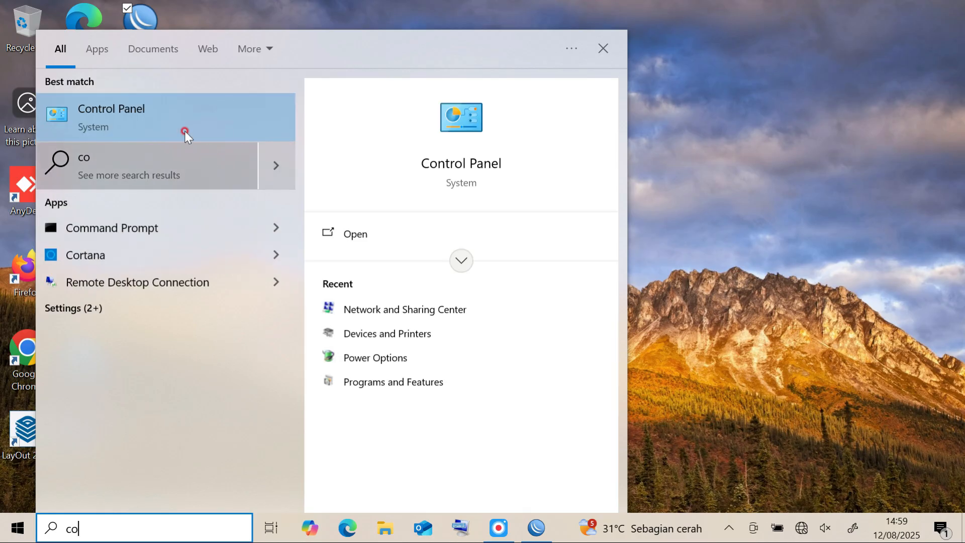
left_click(164, 126)
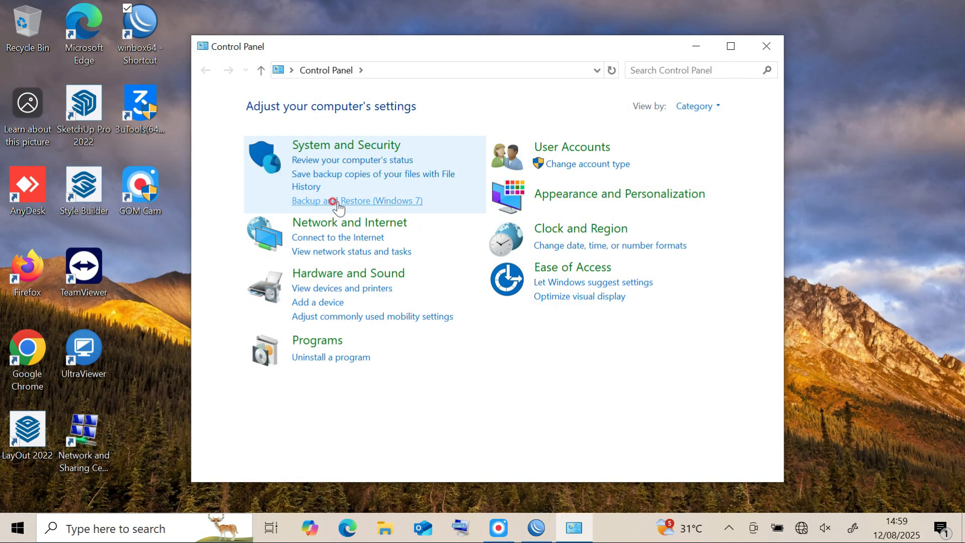
Open the computer's network adapter settings from the Network and Sharing Center.
left_click(363, 223)
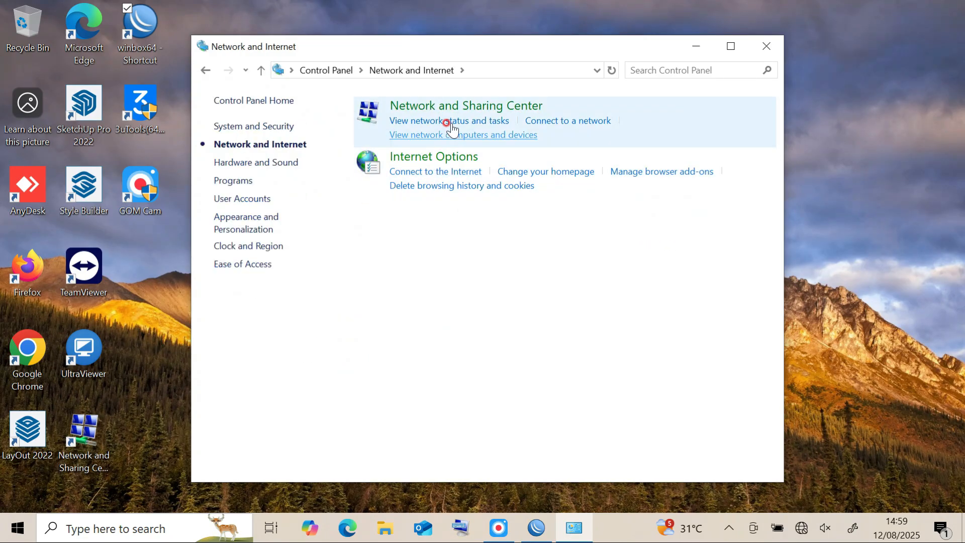
left_click(454, 103)
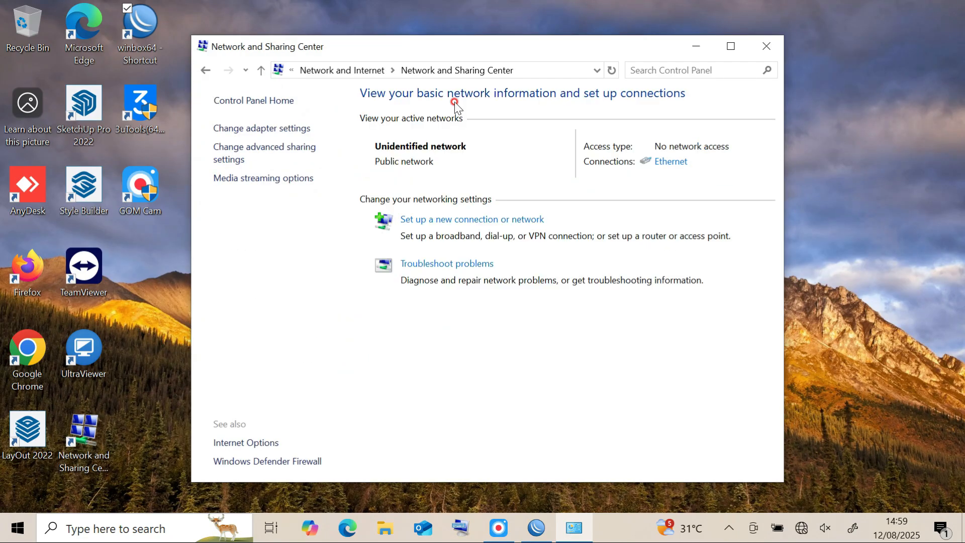
left_click(289, 128)
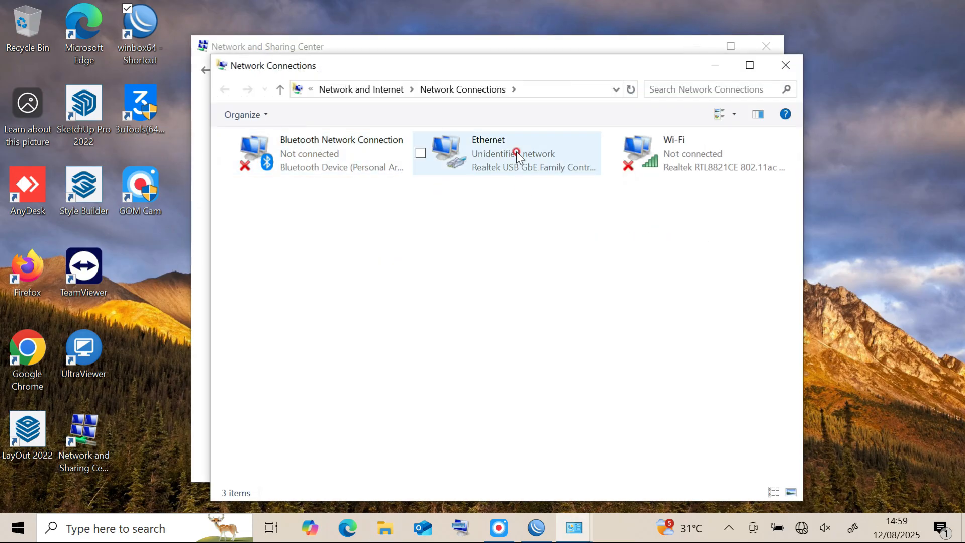
Set the Ethernet adapter's IPv4 properties to obtain the IP address and DNS server address automatically, and apply the changes.
left_click(517, 153)
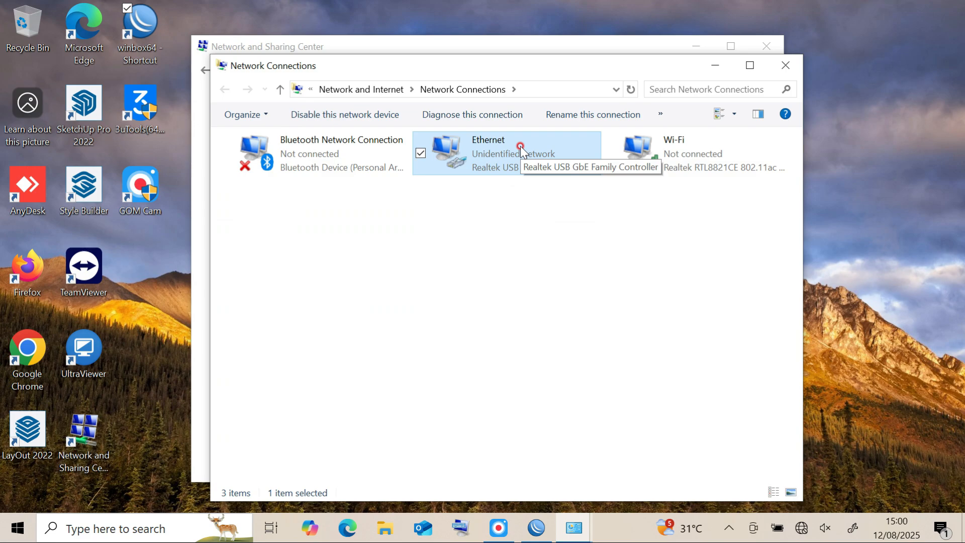
right_click(520, 145)
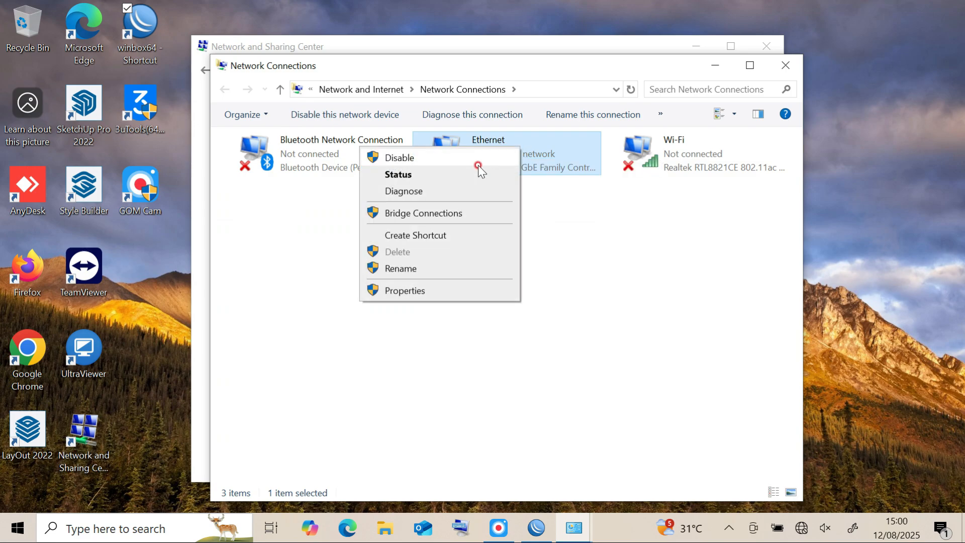
left_click(435, 291)
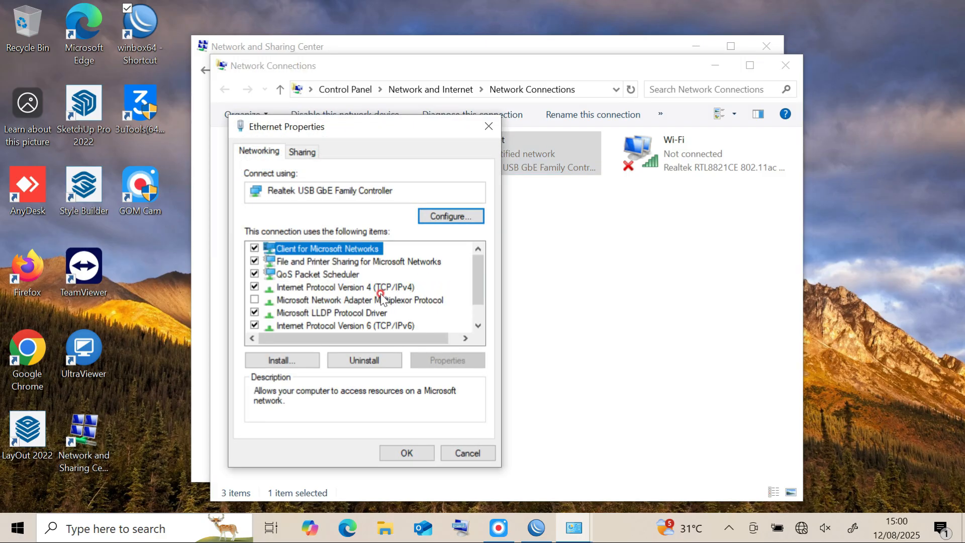
double_click(374, 291)
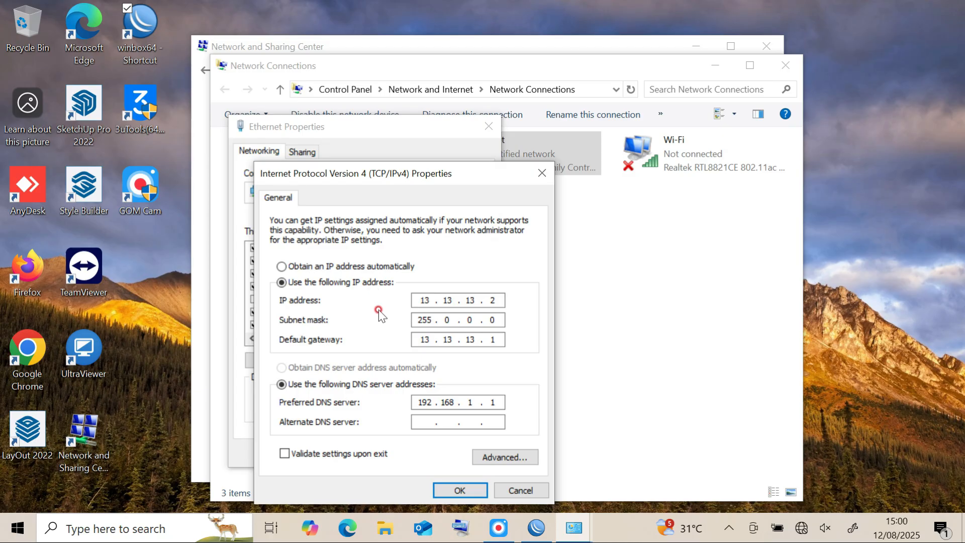
left_click(282, 266)
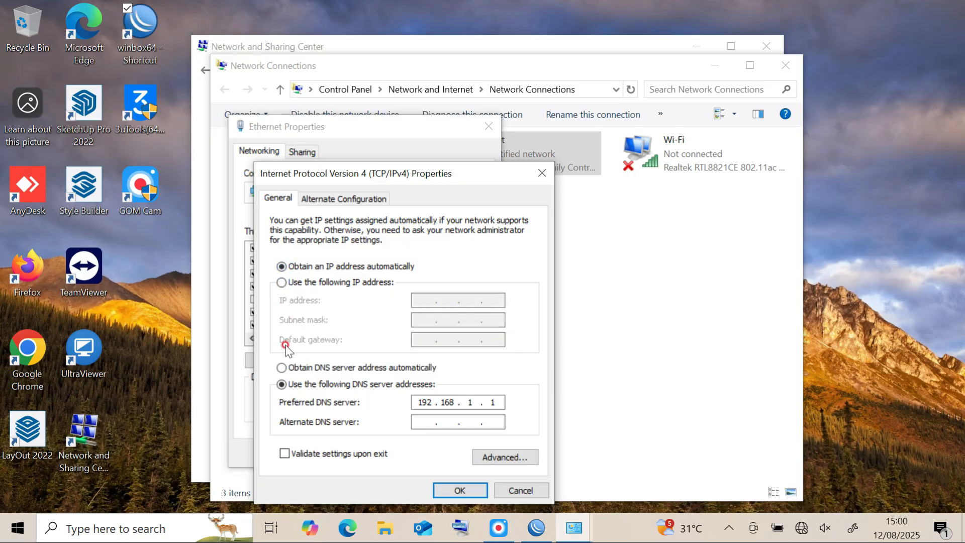
left_click(282, 367)
left_click(447, 490)
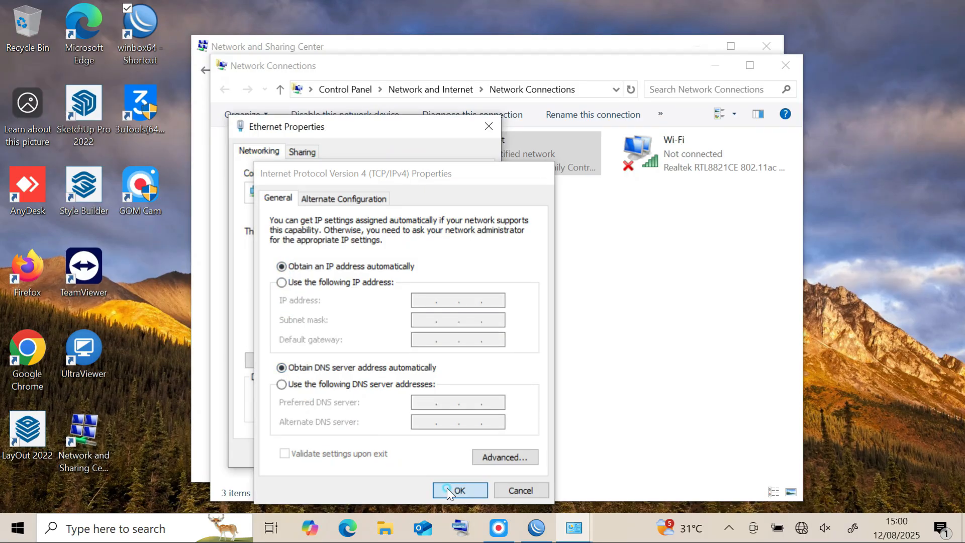
left_click(407, 450)
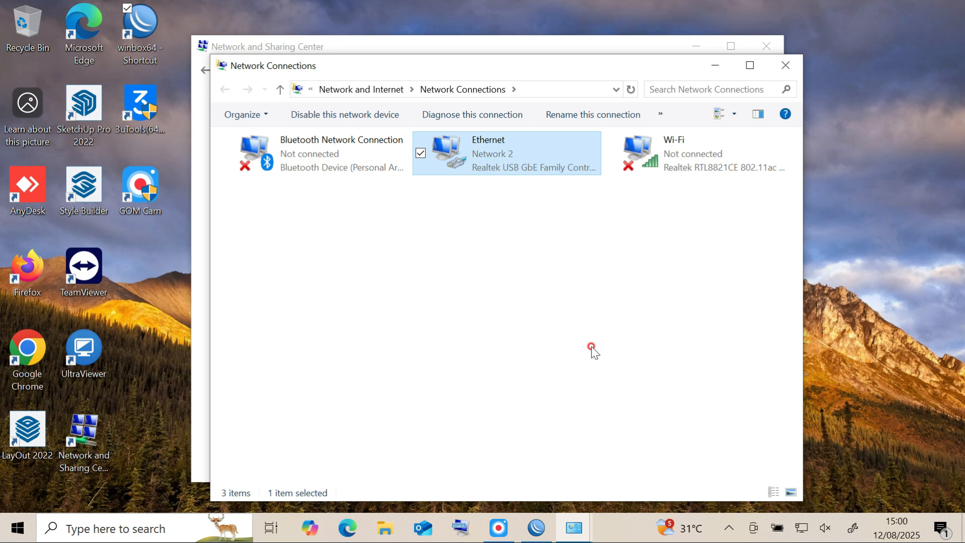
Test the internet connection by searching for speedtest in Google Chrome, and close the browser.
mouse_move(798, 528)
double_click(42, 346)
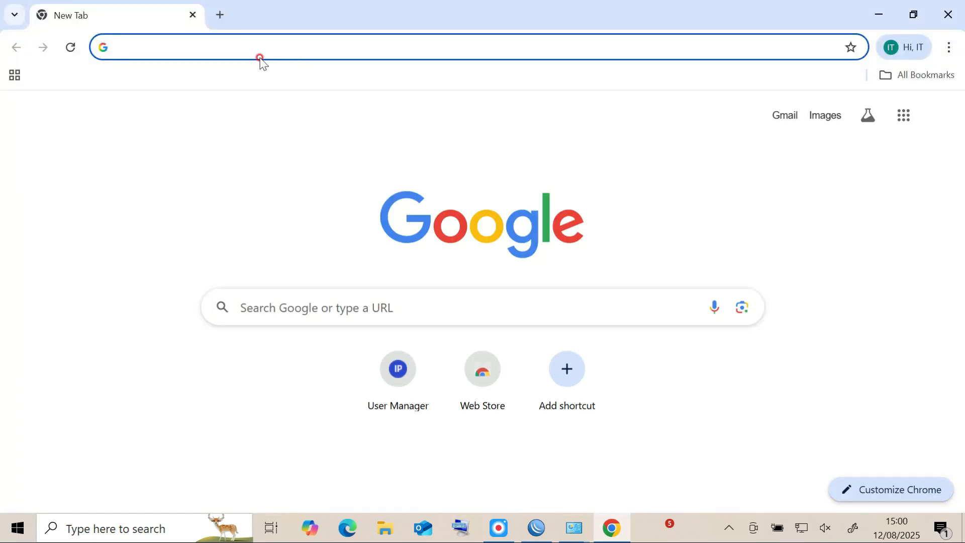
type("speedtest")
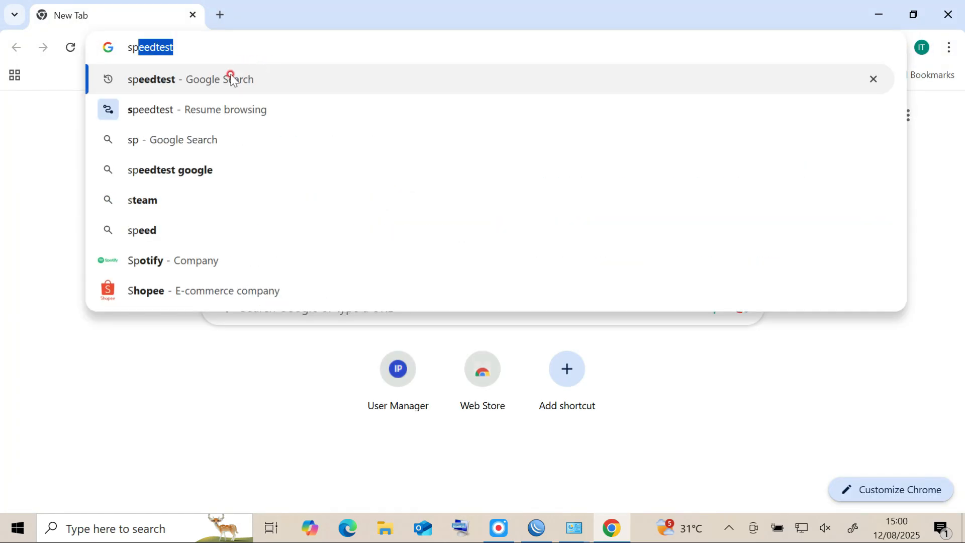
left_click(233, 80)
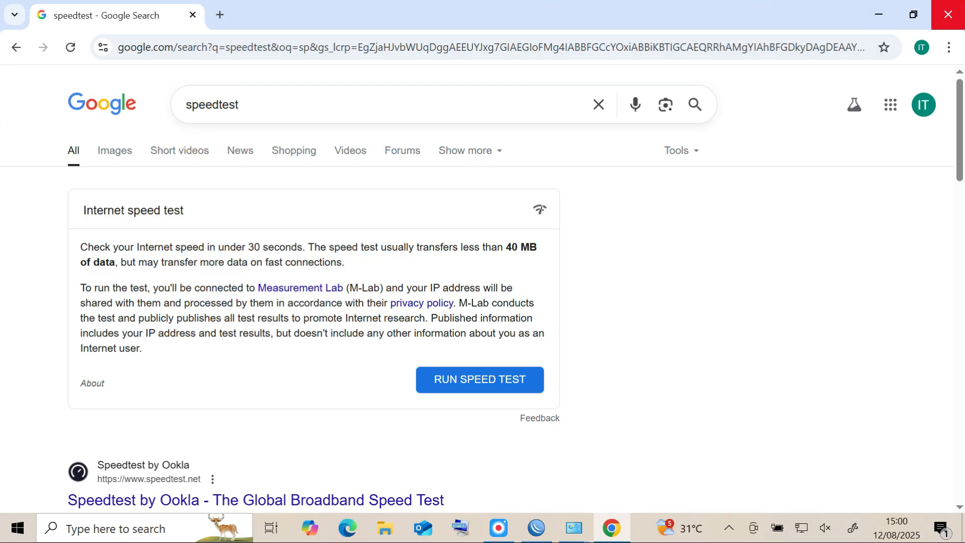
left_click(948, 14)
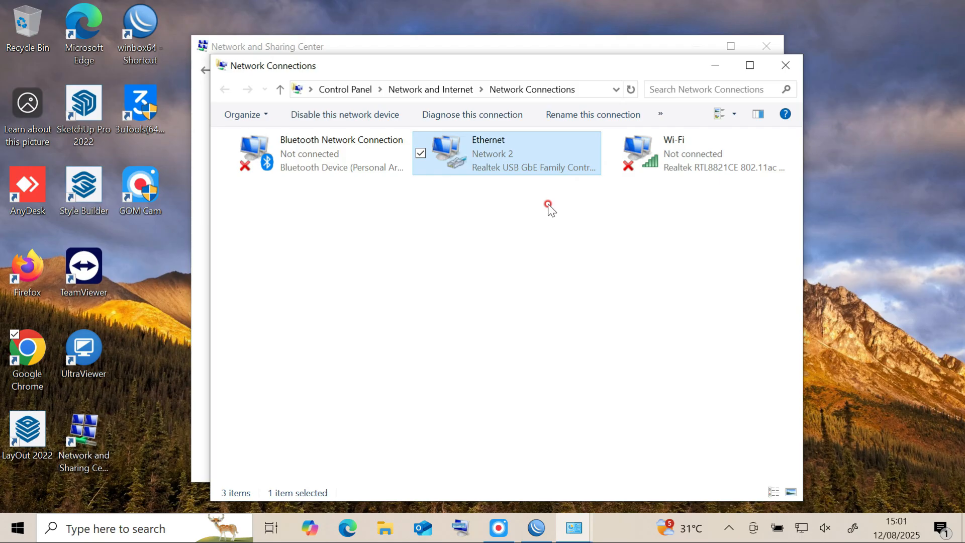
Examine the Ethernet adapter's network connection details for its DHCP-assigned addresses, and close the network windows.
right_click(500, 151)
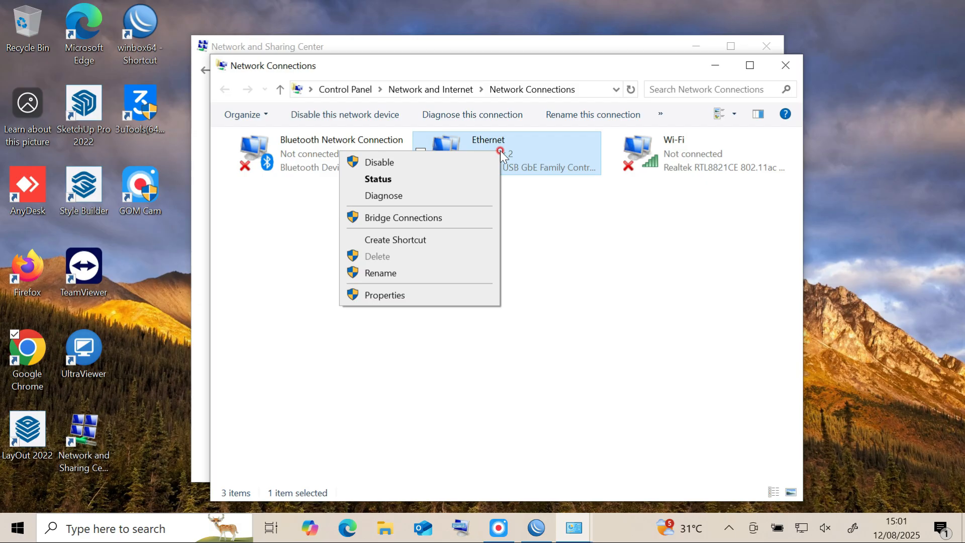
left_click(637, 221)
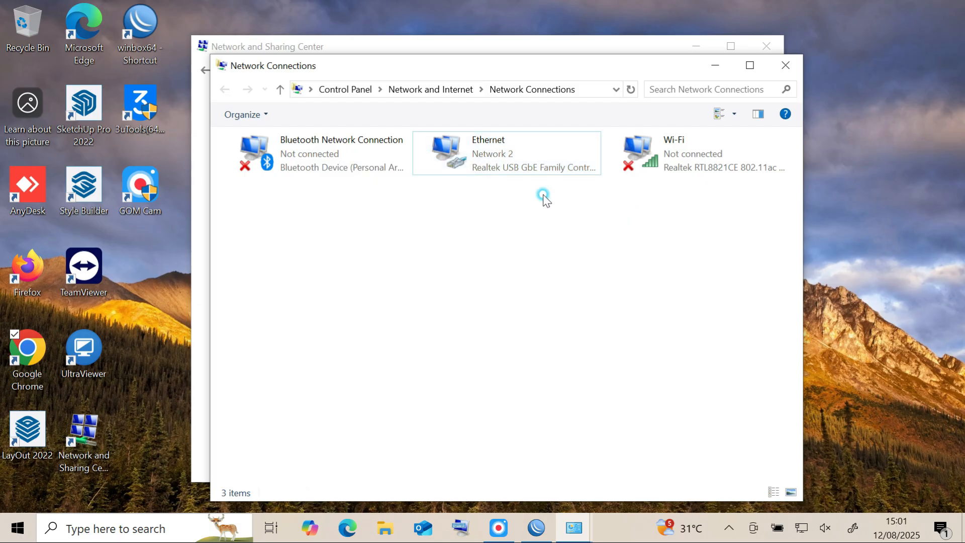
right_click(484, 159)
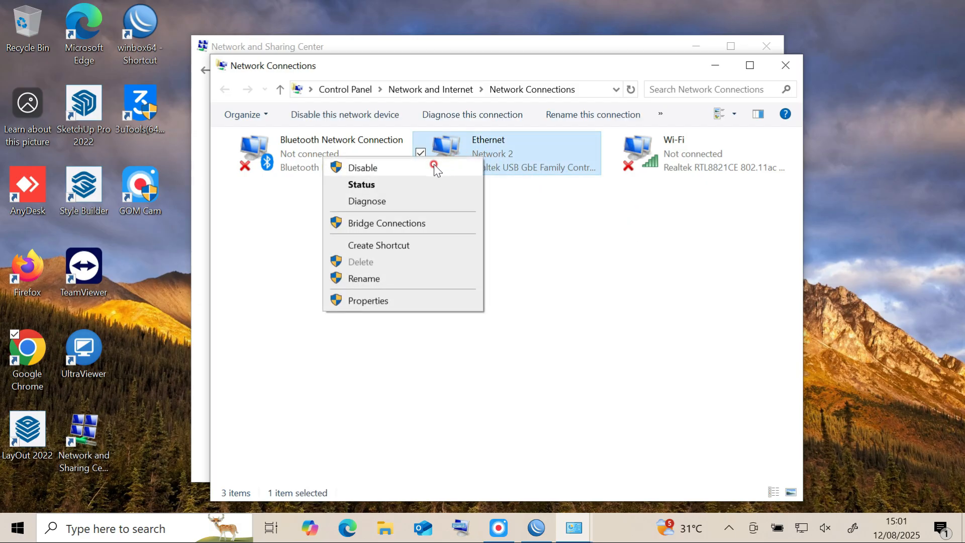
left_click(368, 185)
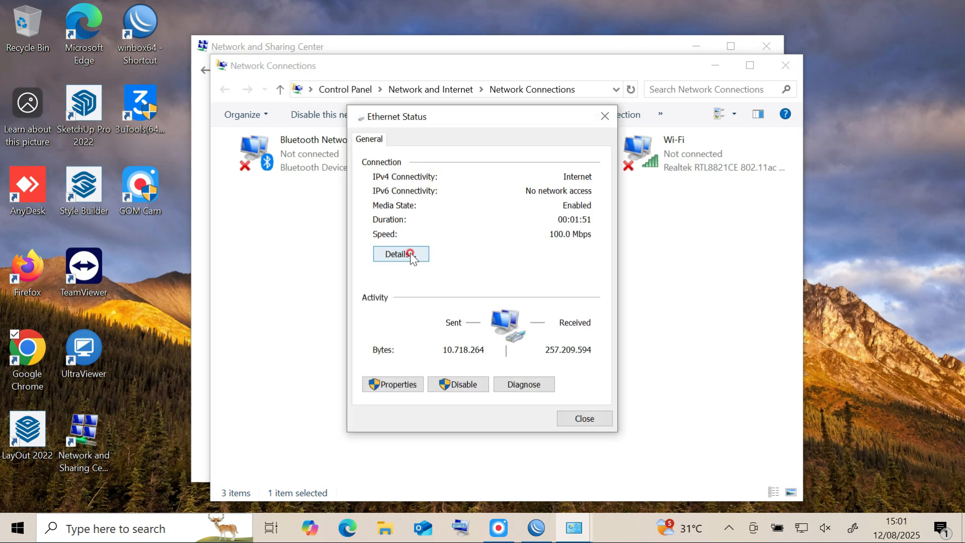
left_click(411, 255)
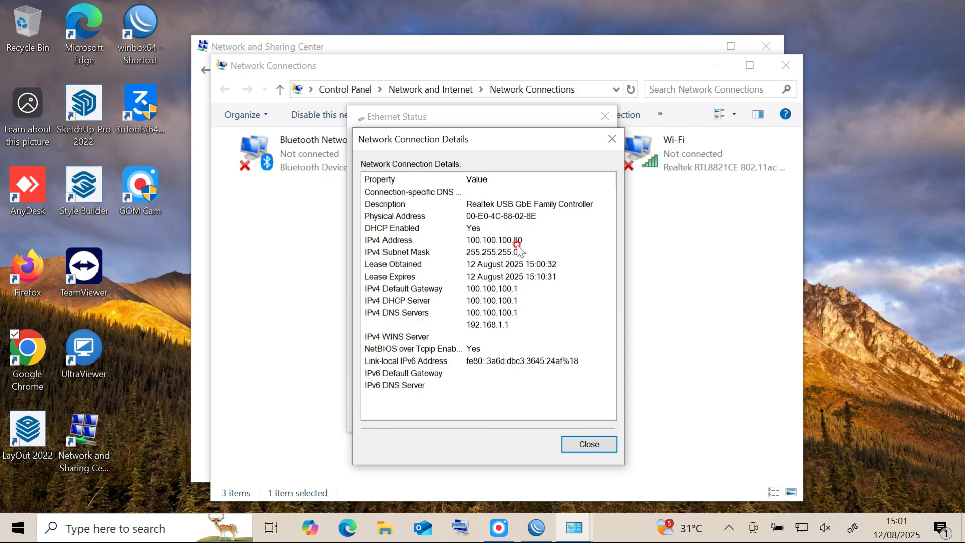
left_click(609, 139)
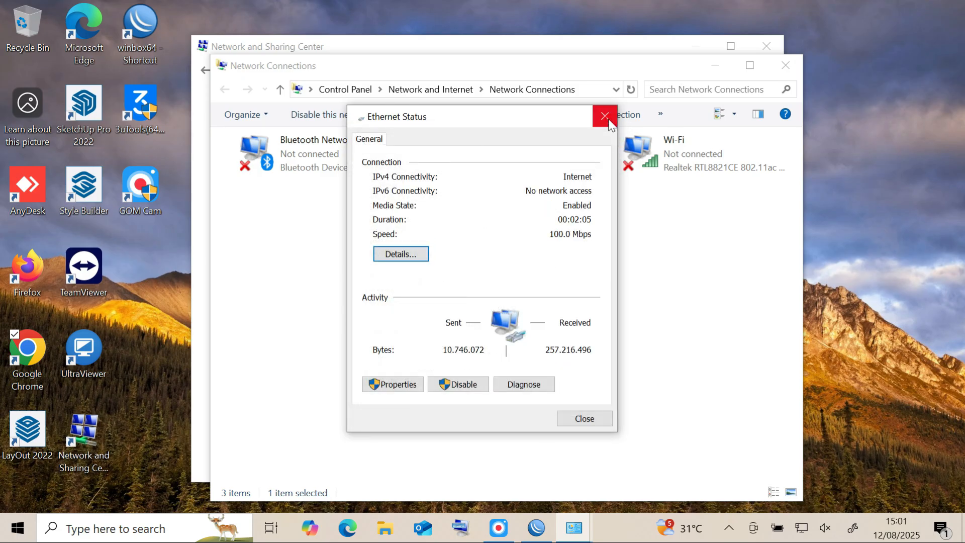
left_click(607, 121)
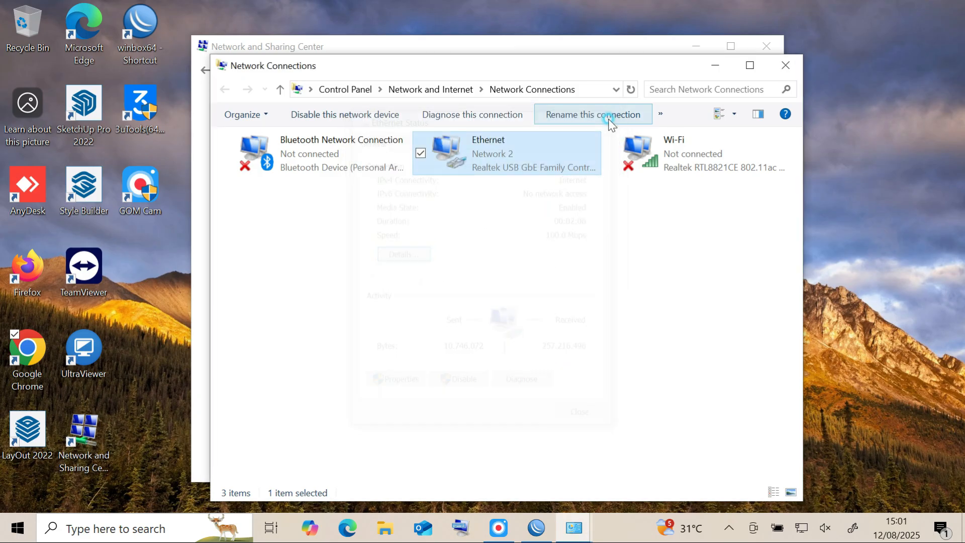
left_click(780, 68)
left_click(766, 46)
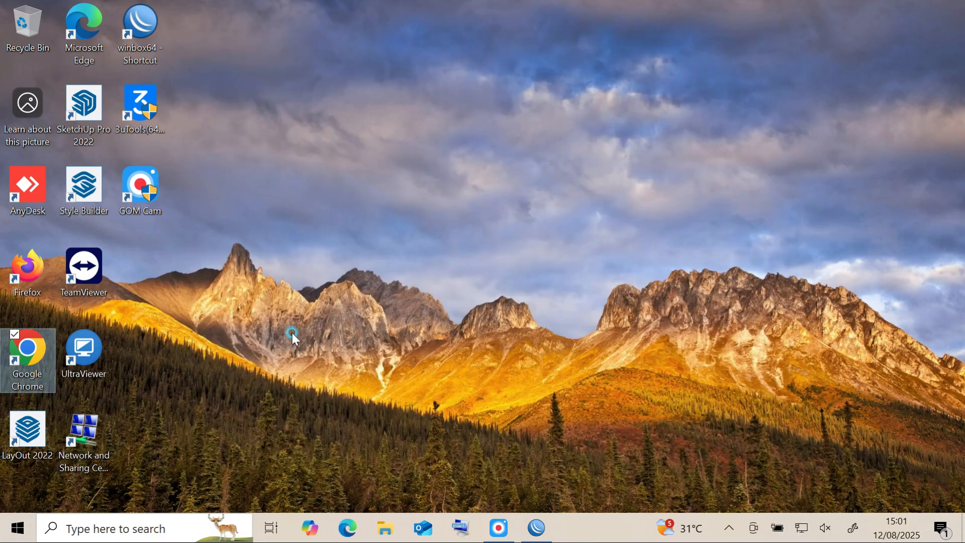
Open Command Prompt and run ipconfig to check the Ethernet adapter's IP configuration.
left_click(121, 517)
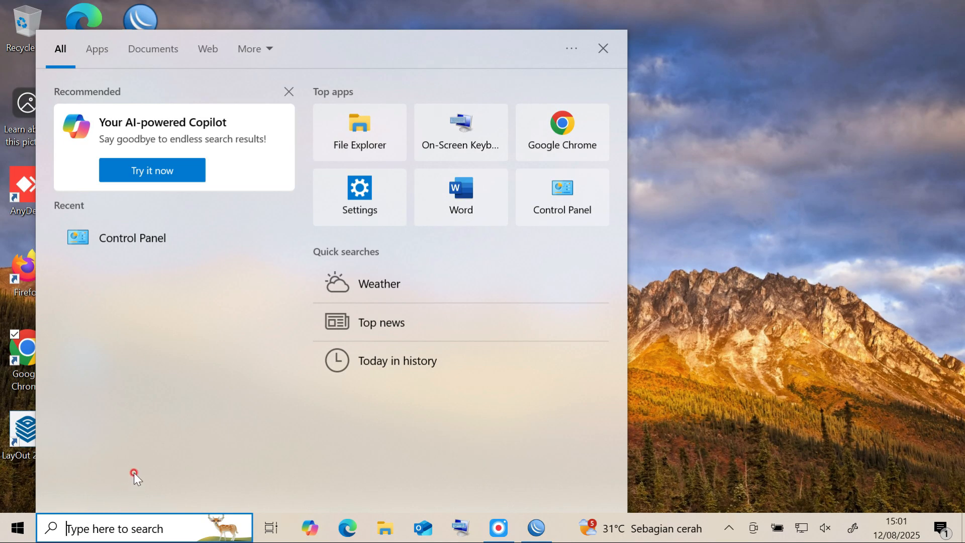
type("cmd")
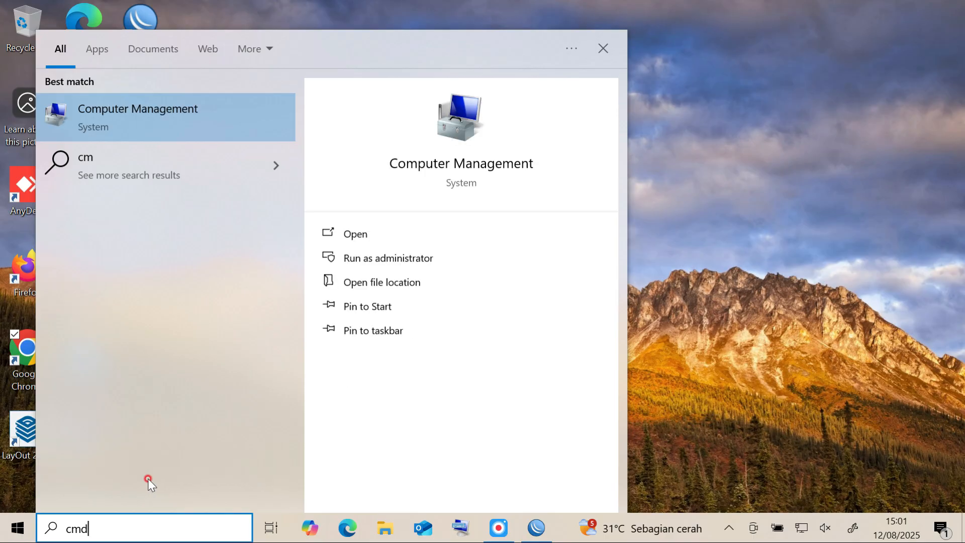
left_click(183, 126)
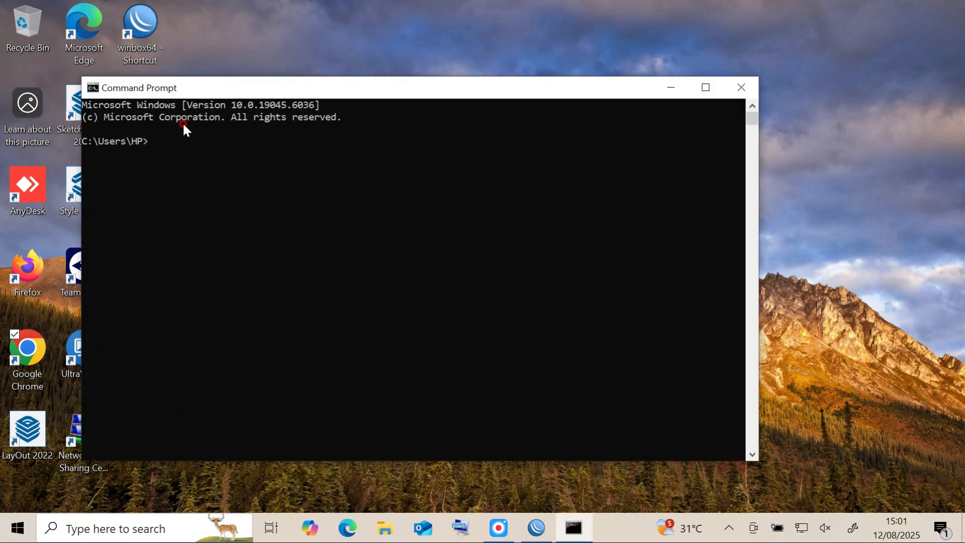
type("ipconfig")
key("Return")
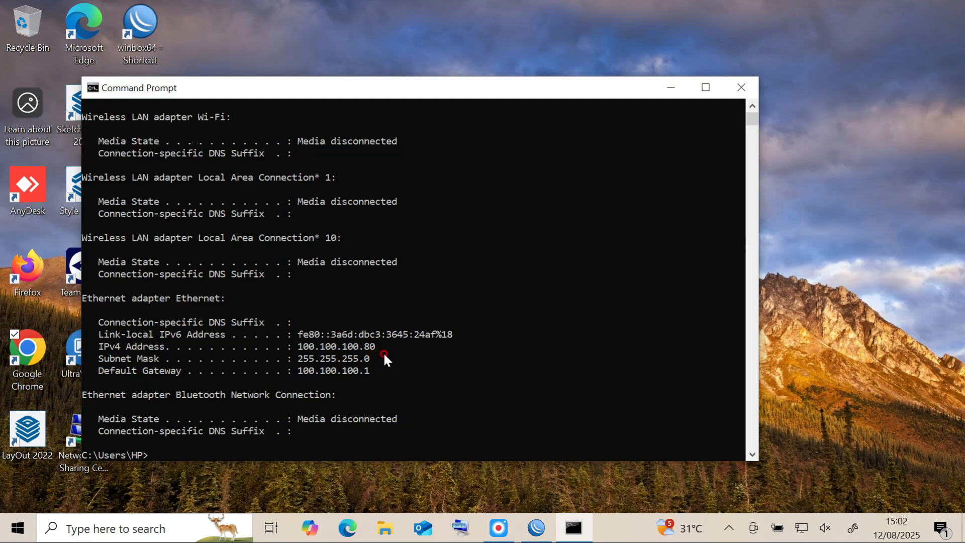
Run ipconfig /all, examine the Ethernet adapter's IPv4 address, and close Command Prompt.
type("ipconfig/all")
key("Return")
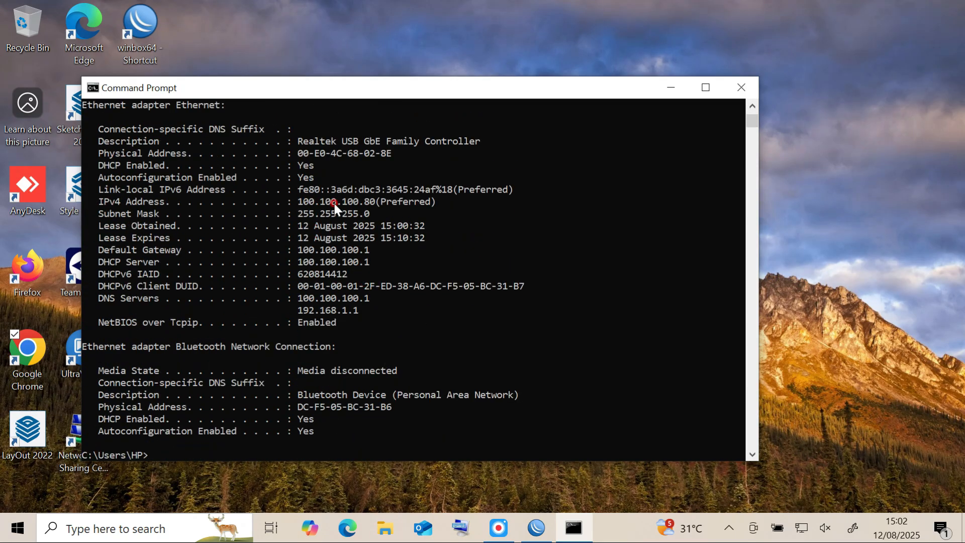
left_click_drag(303, 201, 396, 212)
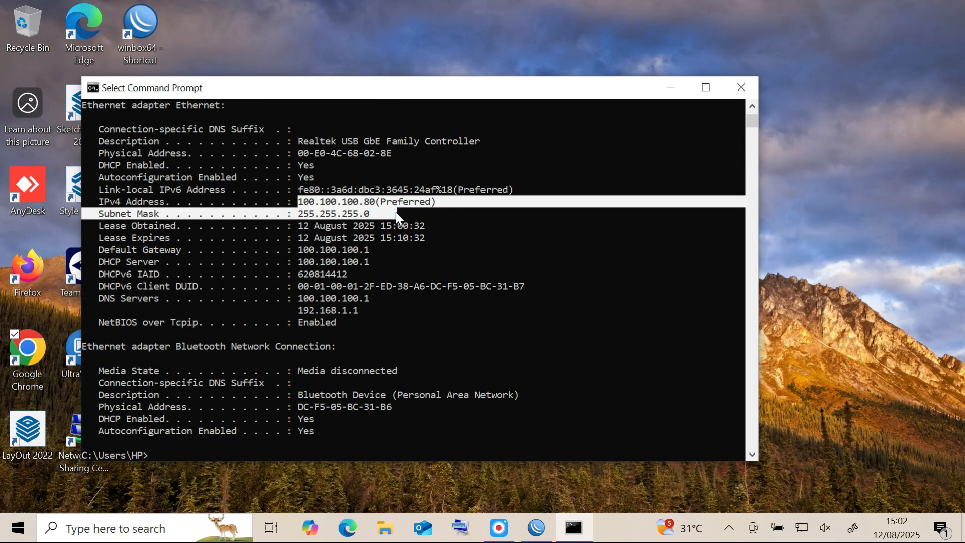
left_click(741, 87)
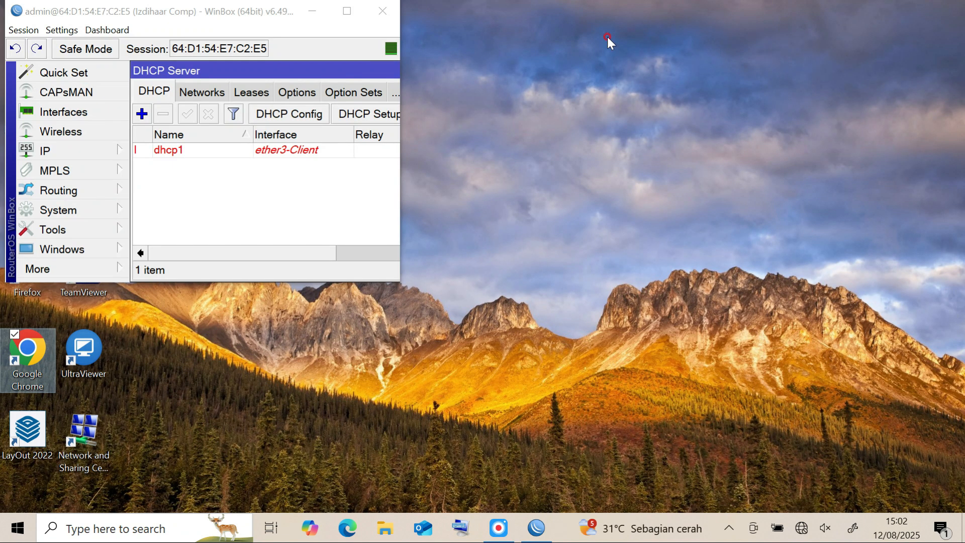
Minimize WinBox and open the computer's network adapter settings through the Control Panel.
left_click(347, 11)
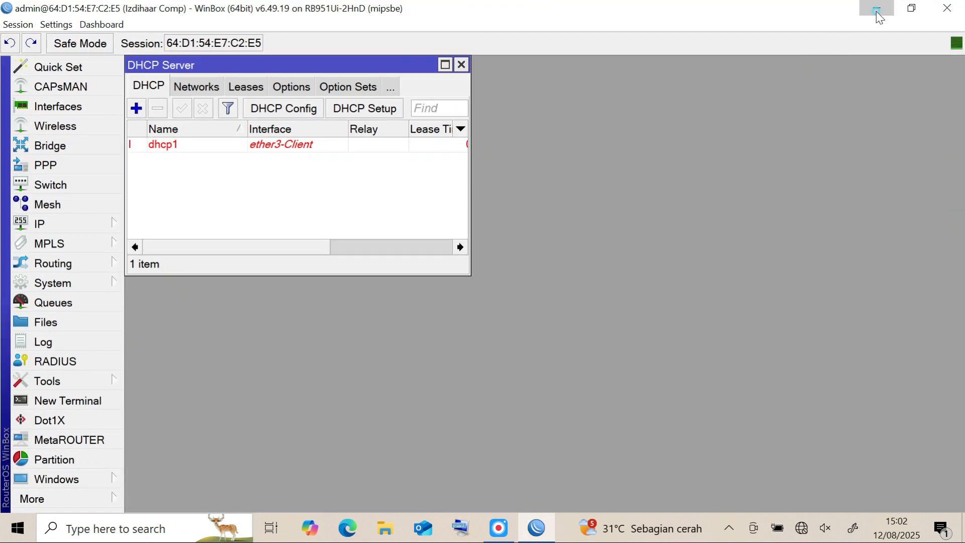
left_click(877, 10)
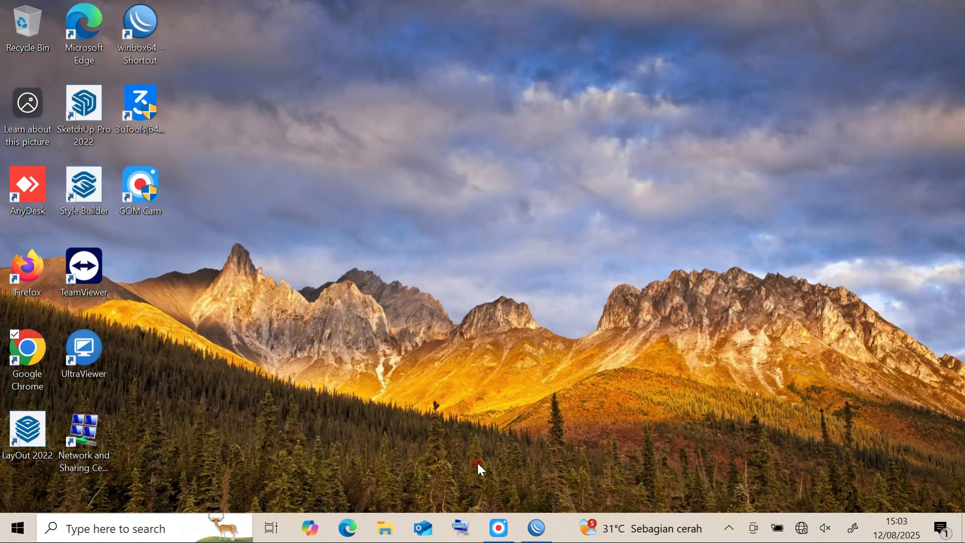
left_click(126, 525)
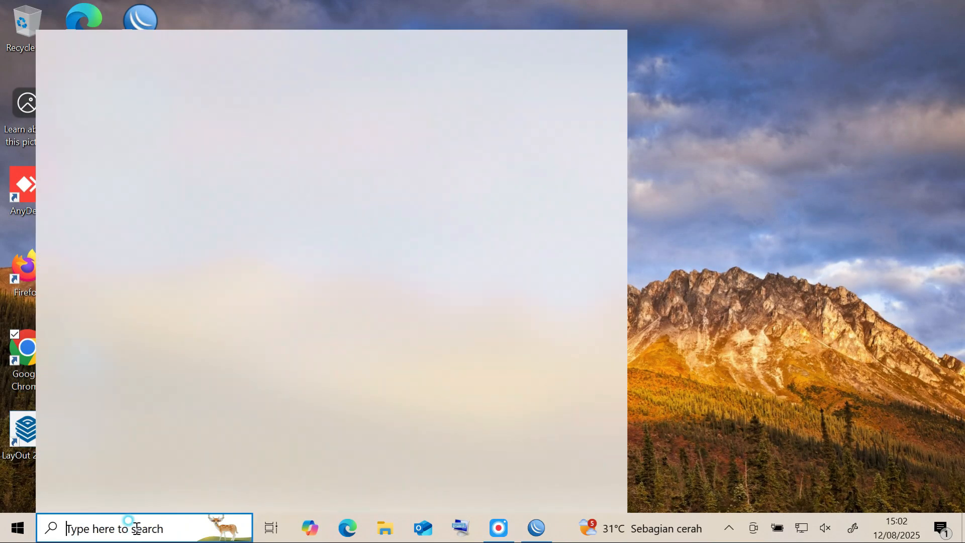
type("c")
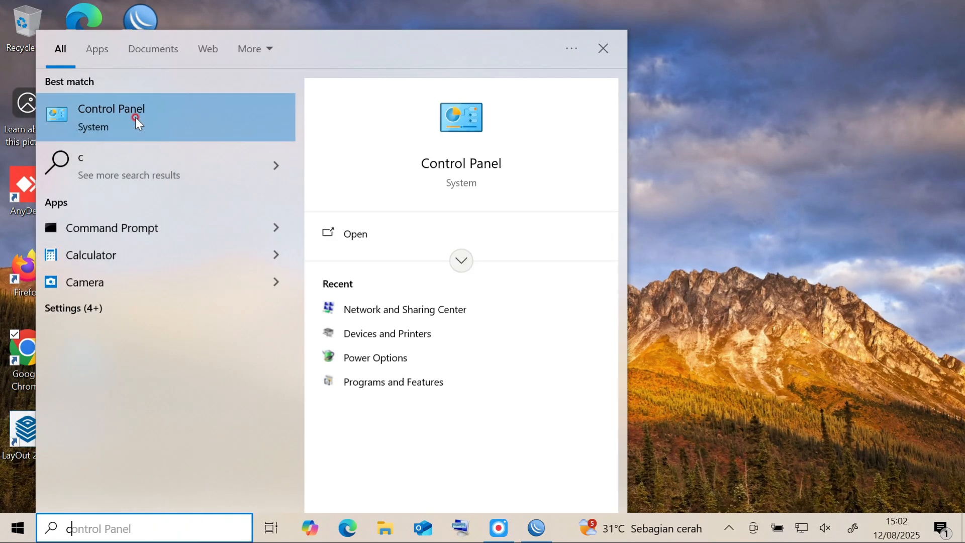
left_click(137, 107)
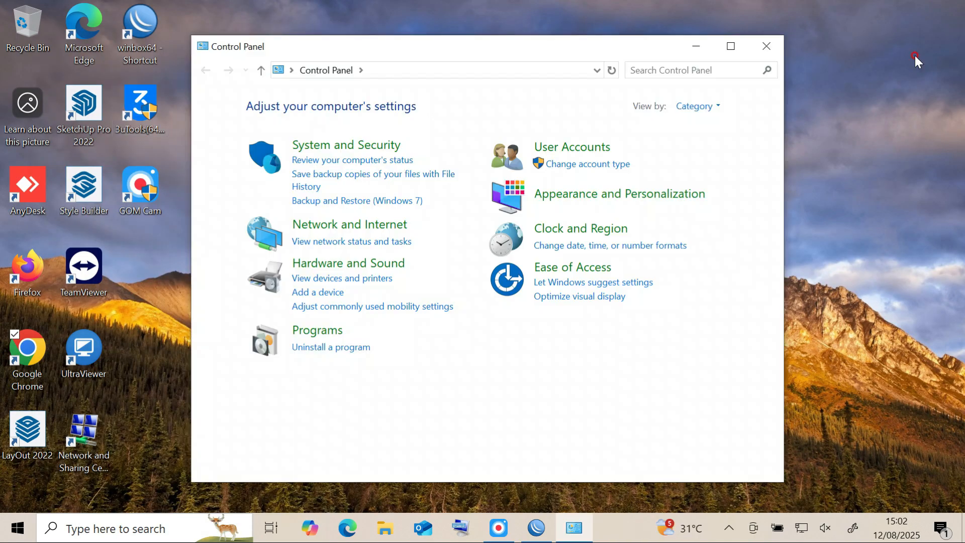
left_click(269, 127)
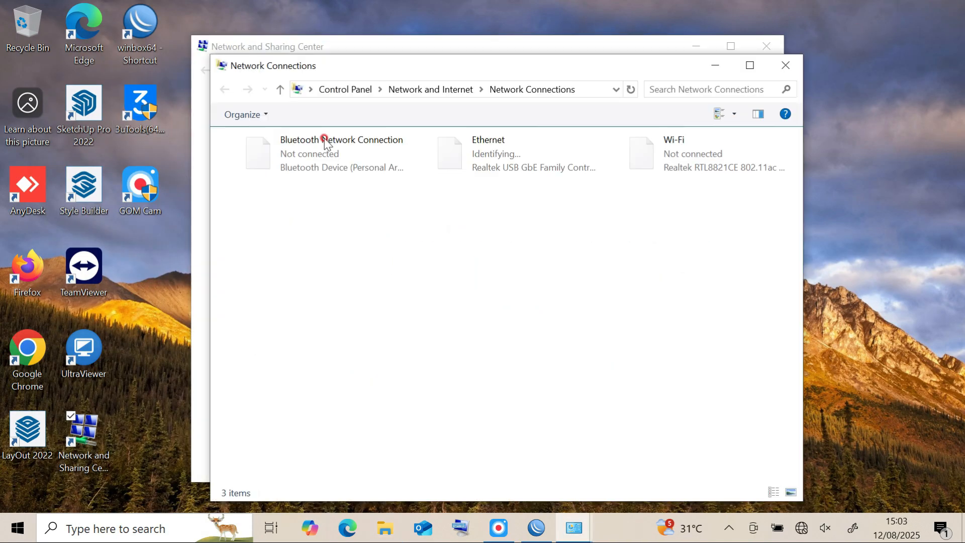
Open the Ethernet adapter's IPv4 properties to check how its IP and DNS addresses are obtained.
right_click(461, 153)
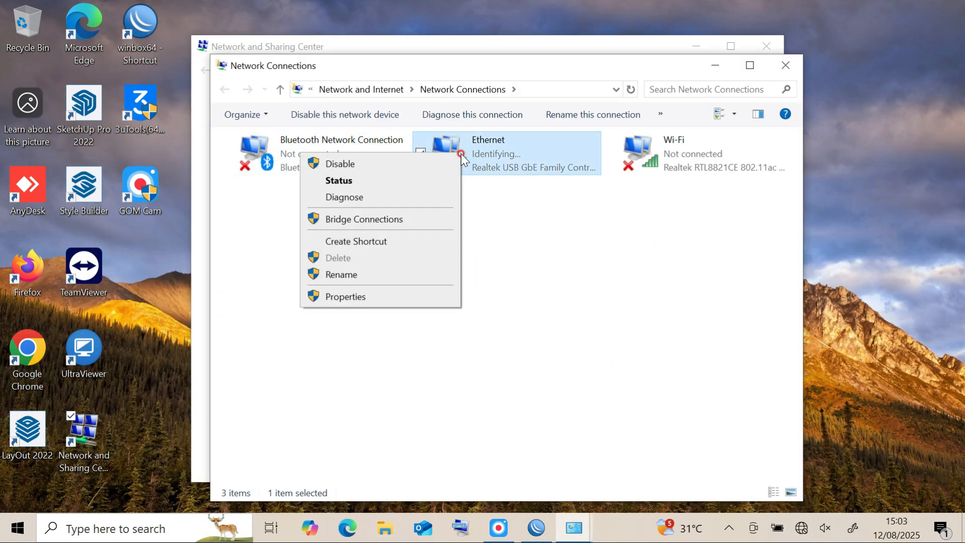
left_click(385, 298)
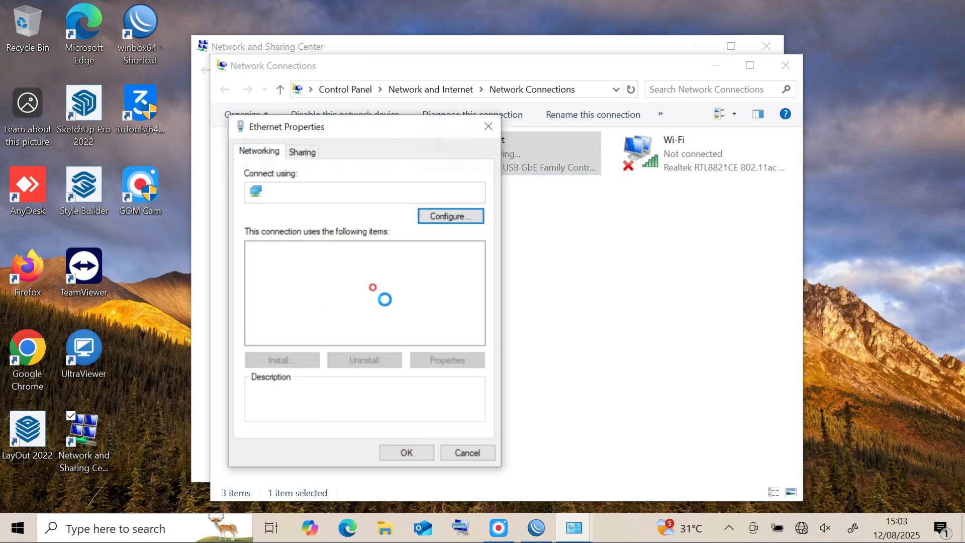
double_click(387, 287)
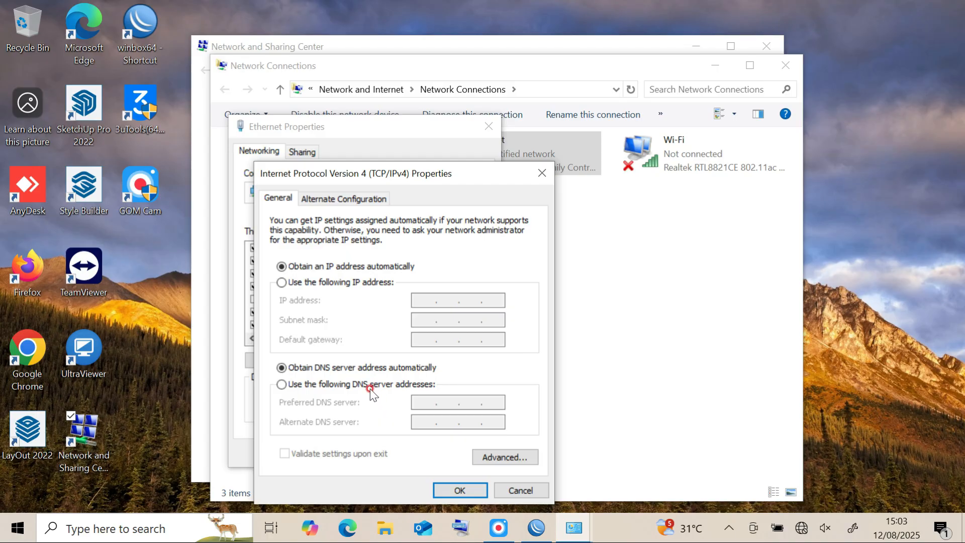
Switch the Ethernet adapter's IPv4 to a manual address of 12.12.12.3, with subnet mask 255.0.0.0 and default gateway 12.12.12.1.
left_click(284, 283)
left_click(415, 298)
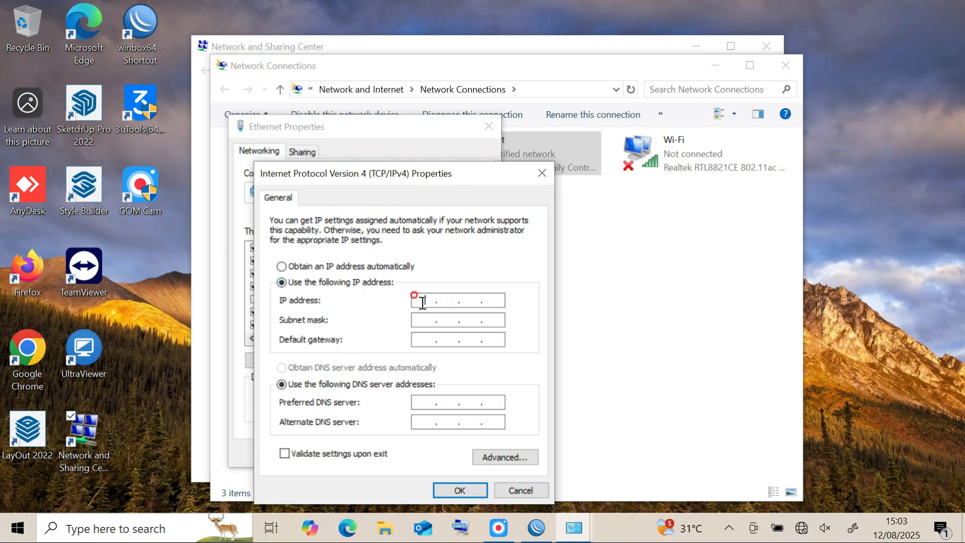
type("12.12.12.3")
key("Tab")
left_click(428, 341)
type("12 . 12 . 12 . 1")
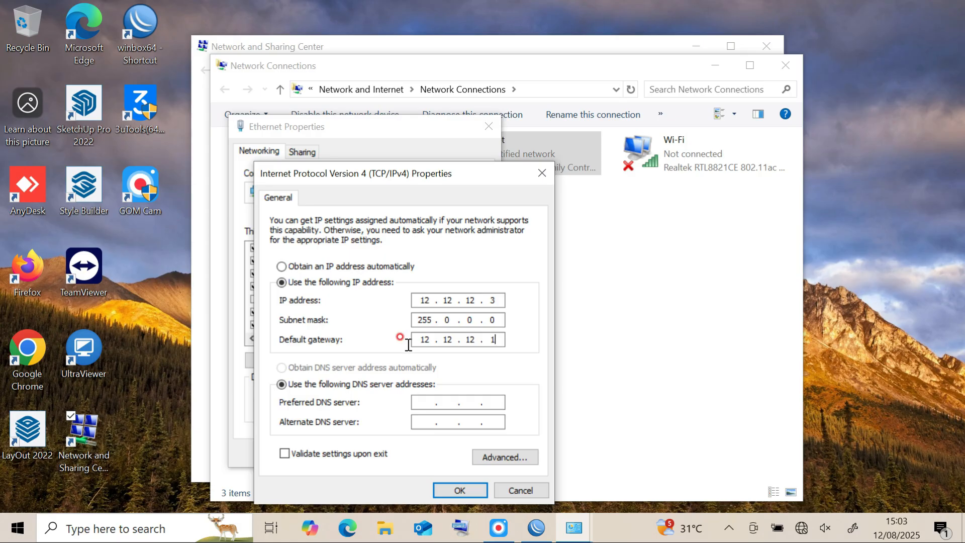
Set the preferred DNS server to 192.168.1.1 and the alternate to 8.8.8.8, then apply the settings and close the Ethernet properties.
left_click(421, 398)
type("192 . 168 . 1 . 1")
left_click(414, 422)
type("8.8.8.8")
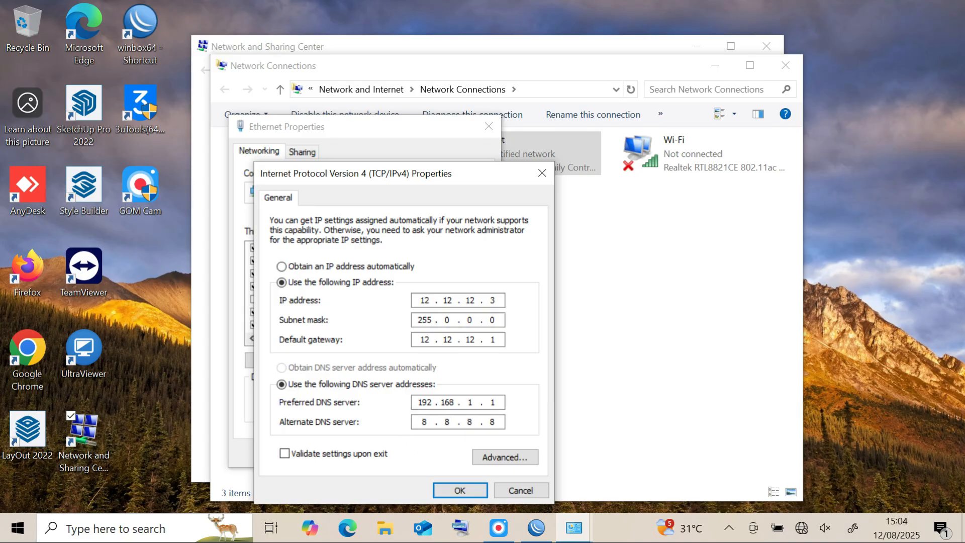
left_click(475, 490)
left_click(423, 452)
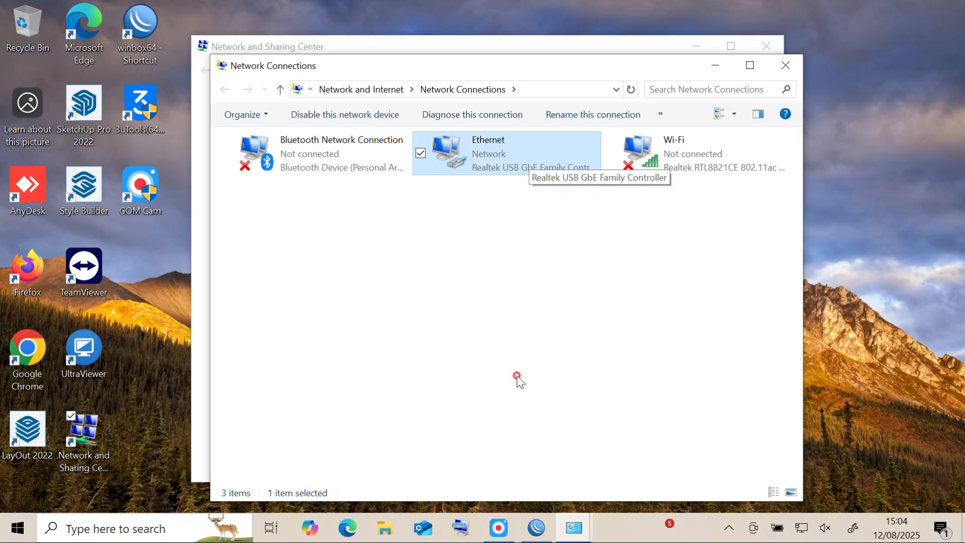
Switch to WinBox, enlarge the DHCP Server window to view all columns of the server entry, and close it.
left_click(536, 528)
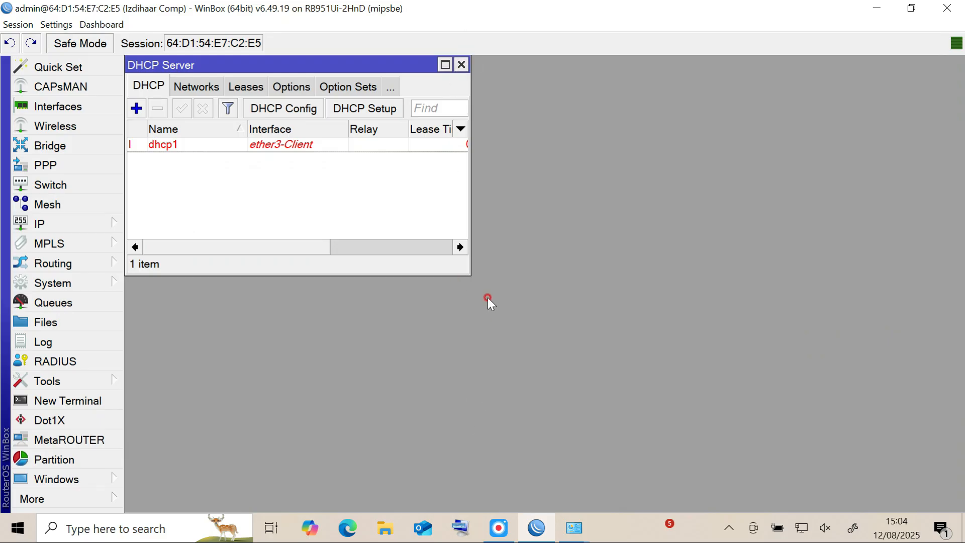
left_click_drag(467, 276, 739, 406)
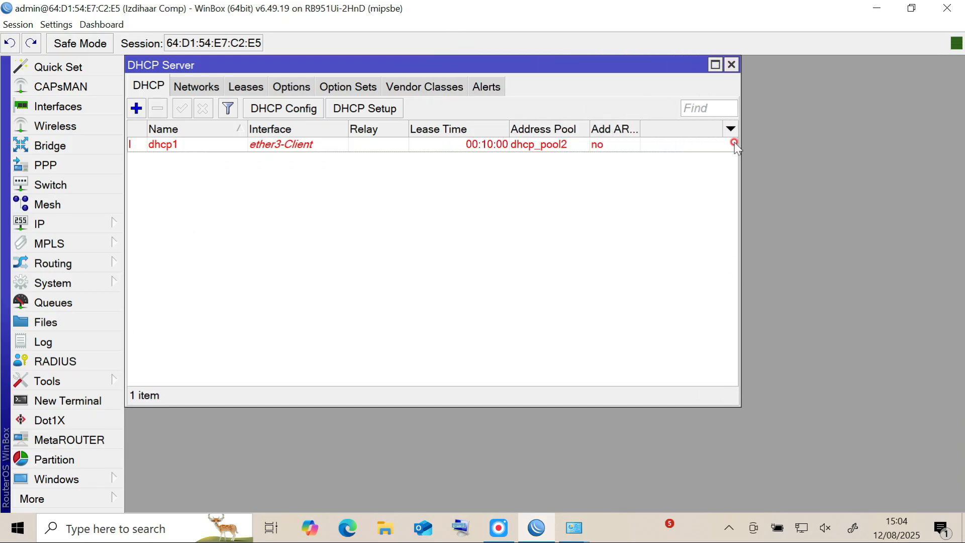
left_click(731, 66)
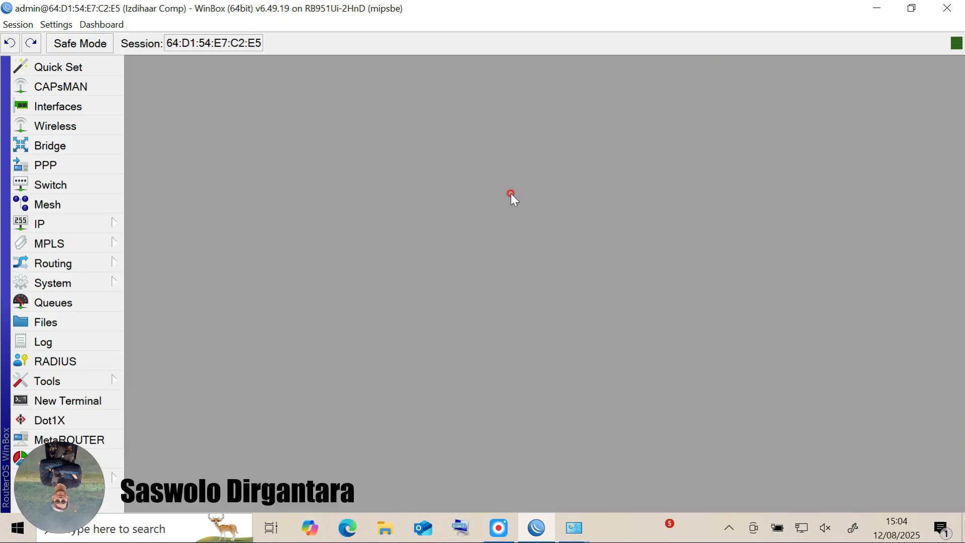